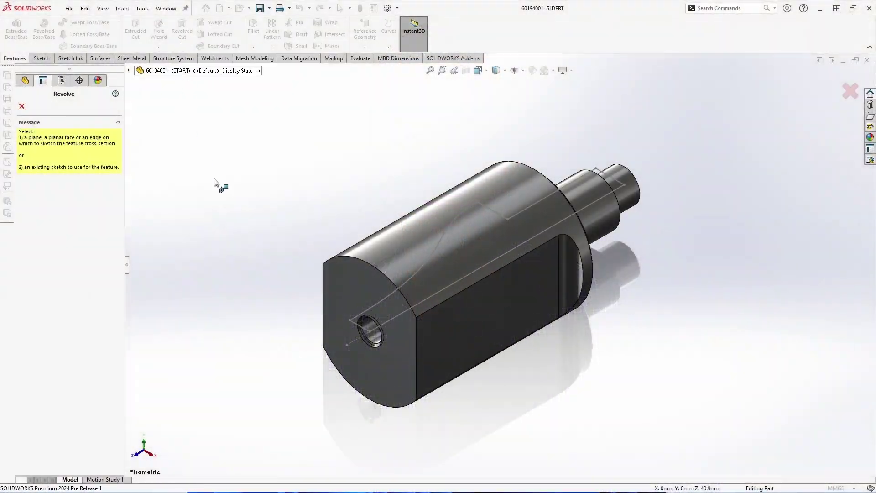
Revolve-cut Sketch12 a full 360° with Flip side to cut, creating Cut-Revolve2.
left_click(434, 250)
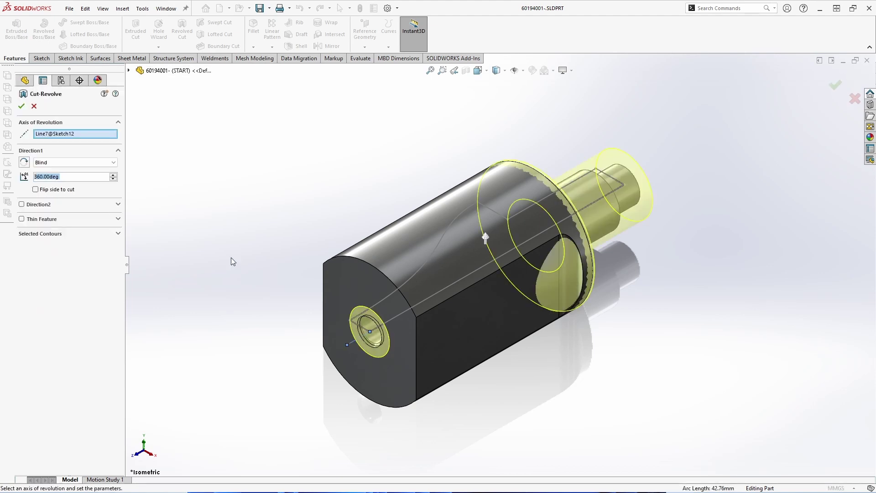
left_click(69, 189)
left_click(22, 106)
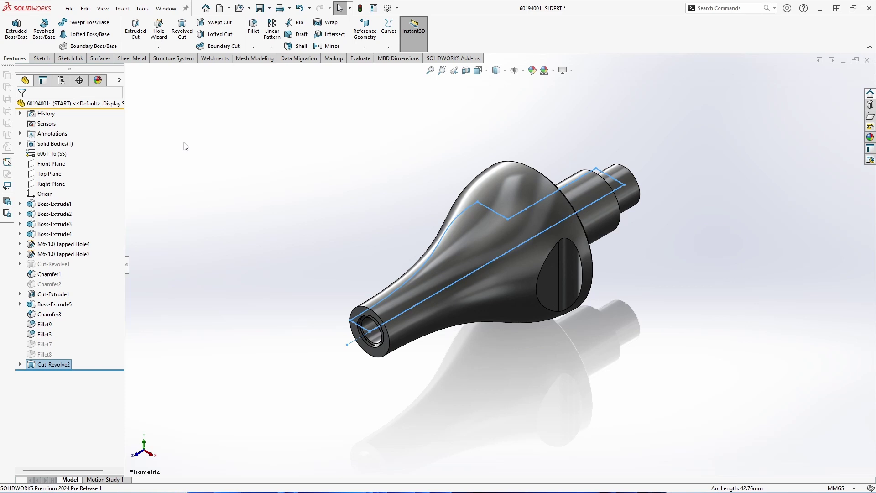
Preview a cylindrical Bounding Box aligned to a custom plane on the tube's small end face.
type("s")
type("bound")
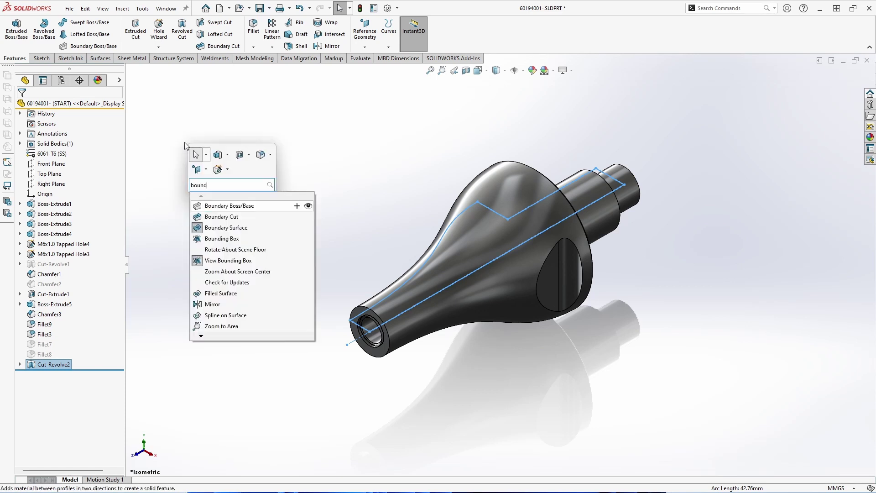
type("ing")
left_click(250, 205)
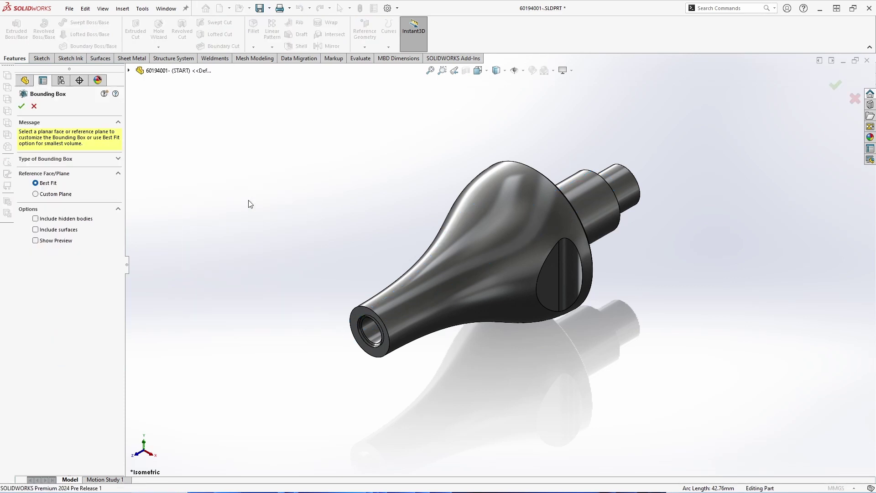
left_click(491, 201)
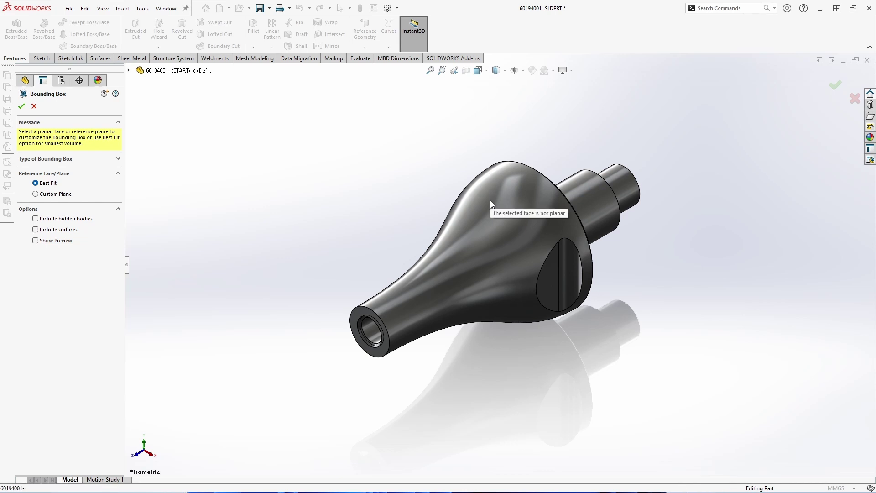
left_click(360, 315)
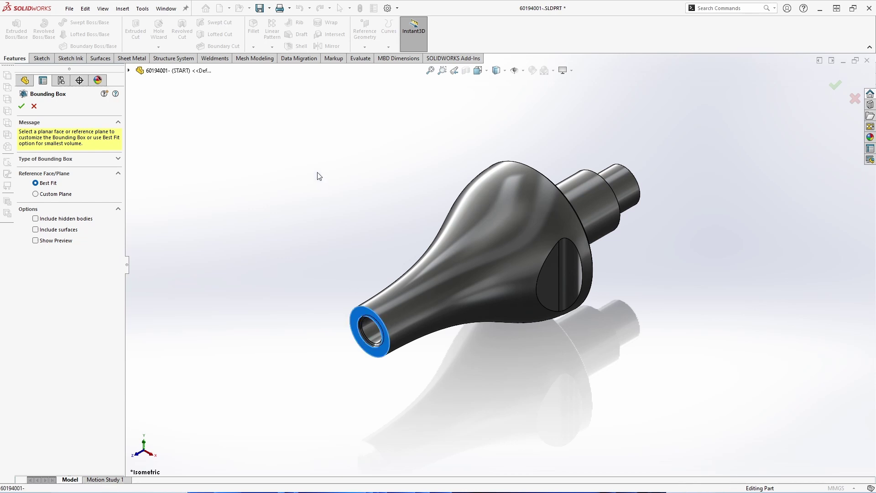
left_click(66, 241)
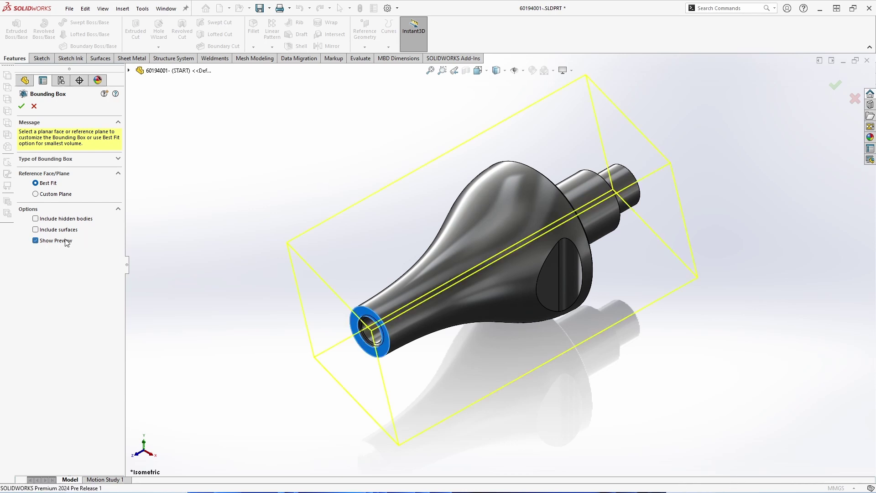
left_click(117, 159)
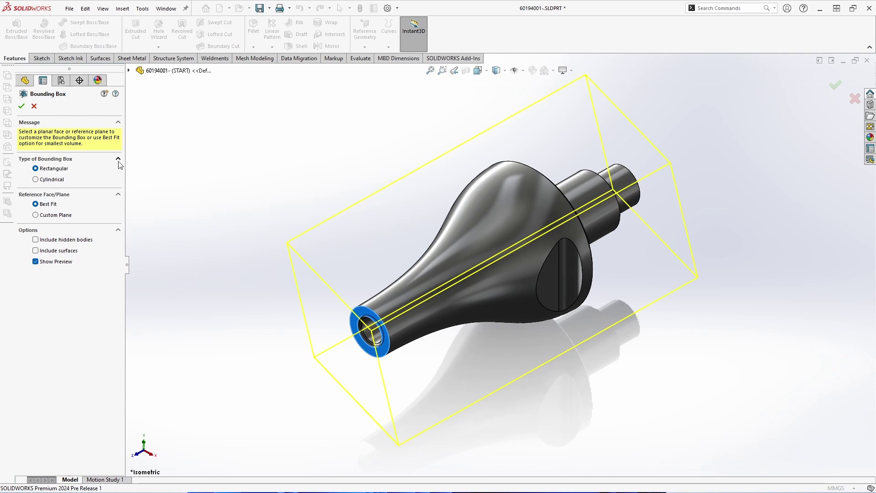
left_click(58, 183)
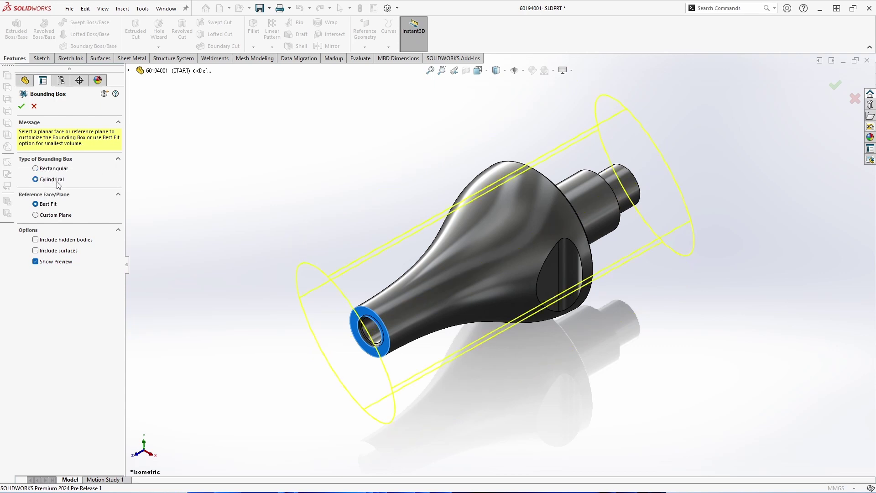
left_click(69, 215)
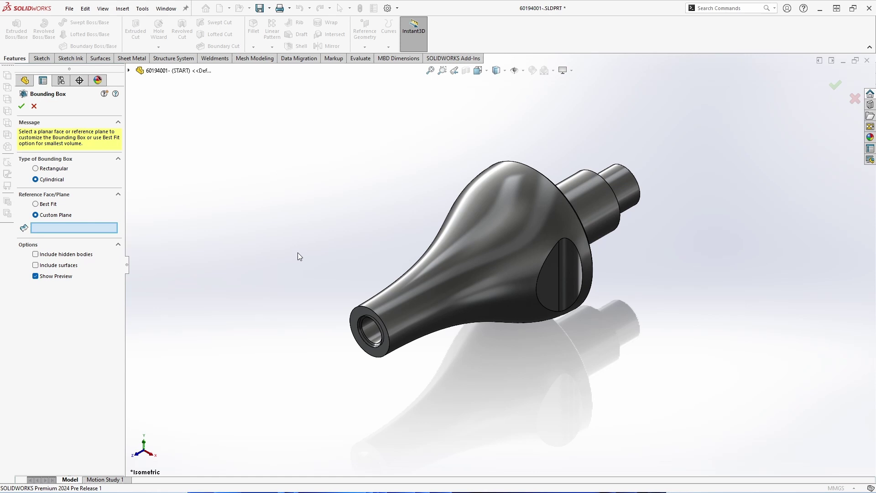
left_click(350, 320)
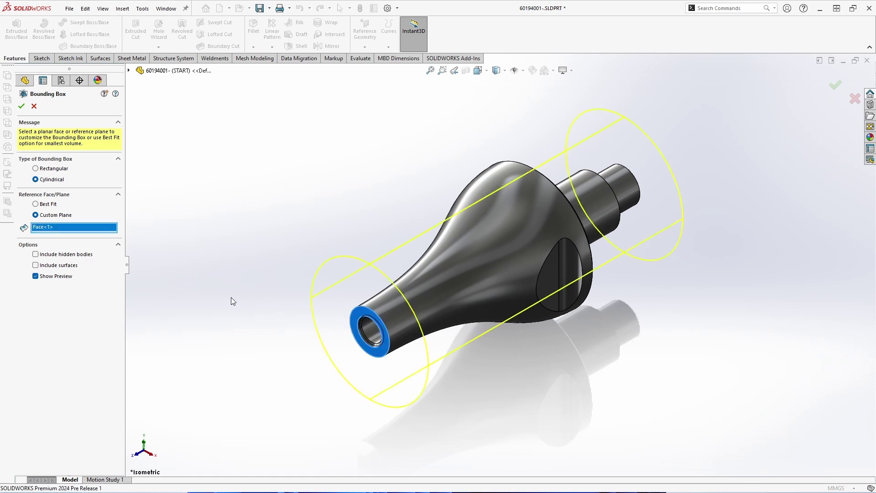
Accept the cylindrical Bounding Box and clear its selection.
left_click(21, 106)
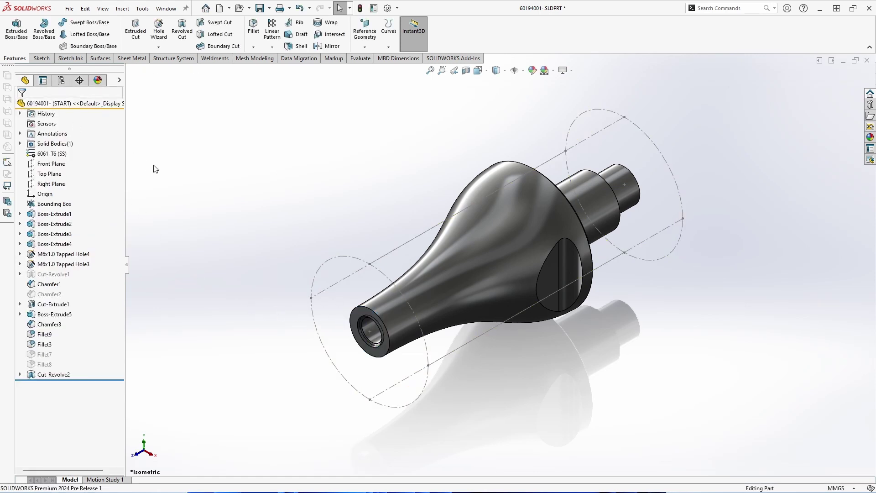
left_click(69, 205)
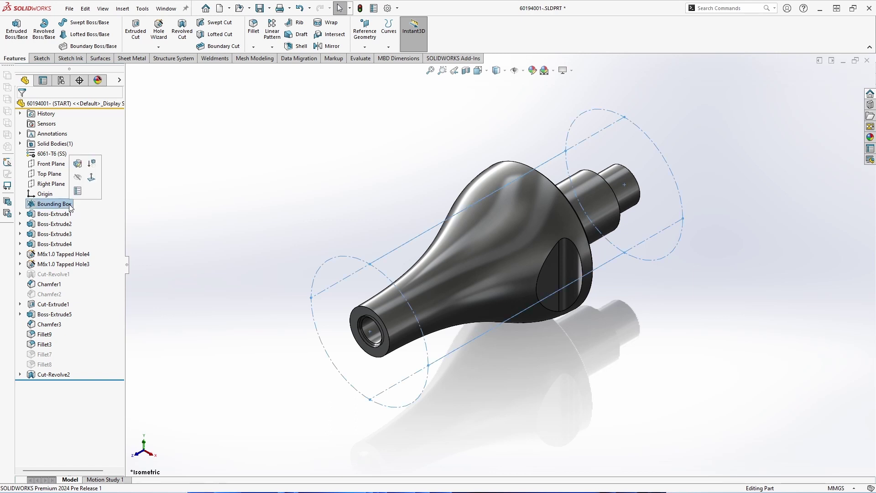
left_click(169, 228)
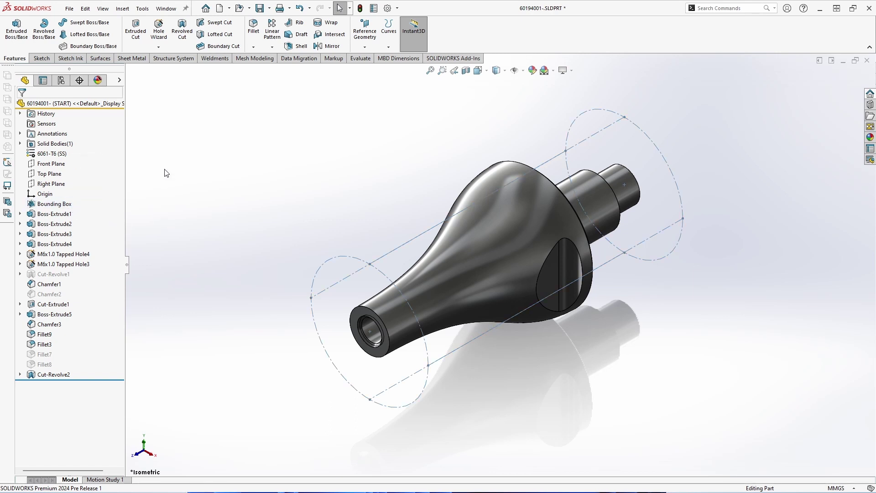
Save the part as a SOLIDWORKS 2022 Part (*.sldprt).
left_click(70, 9)
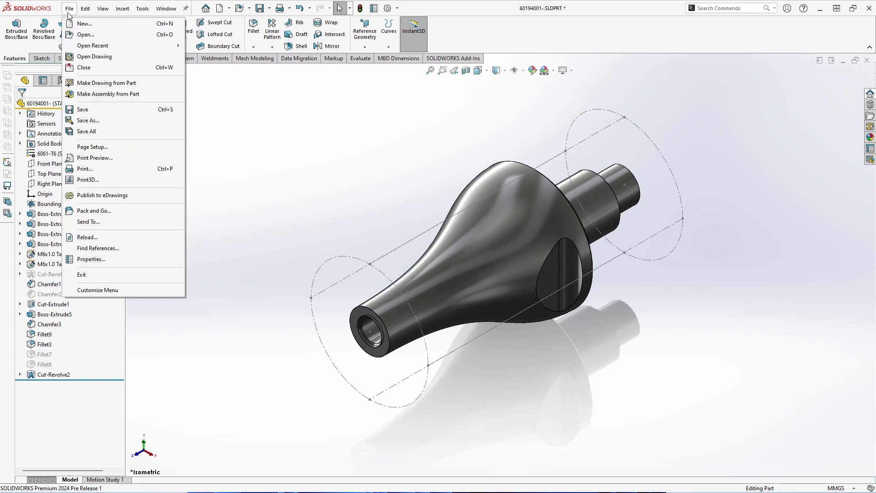
left_click(105, 120)
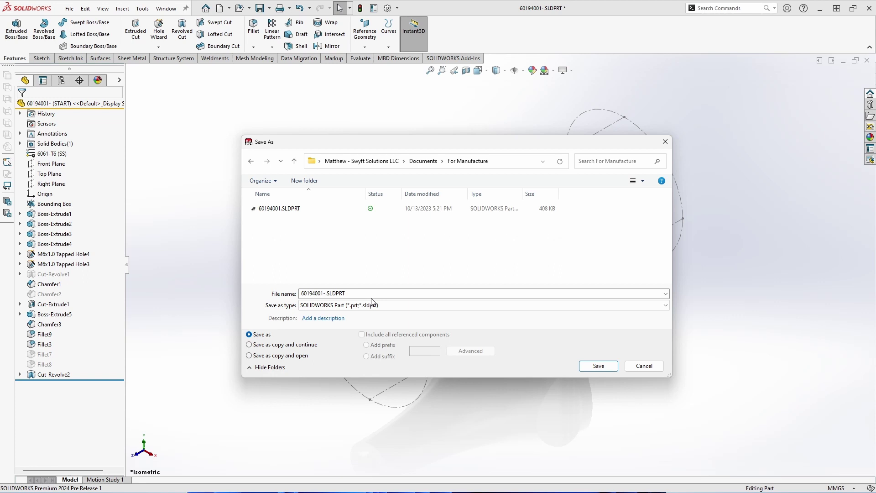
left_click(387, 306)
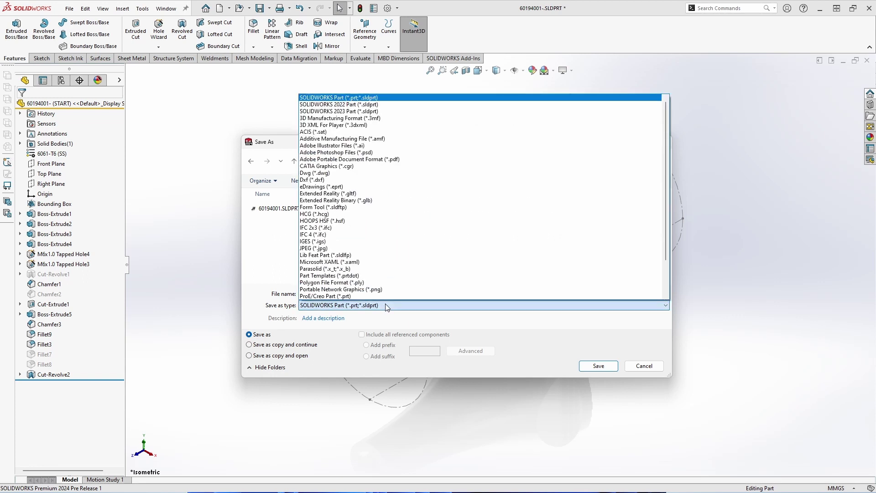
left_click(397, 106)
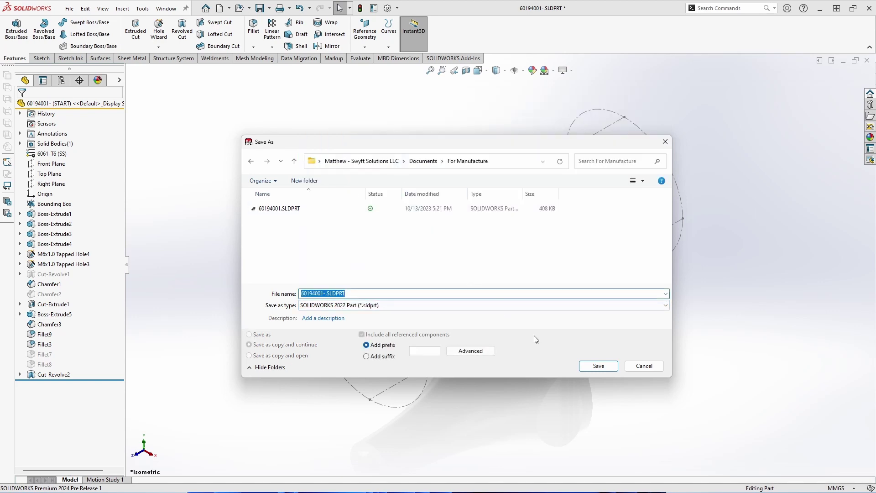
left_click(584, 368)
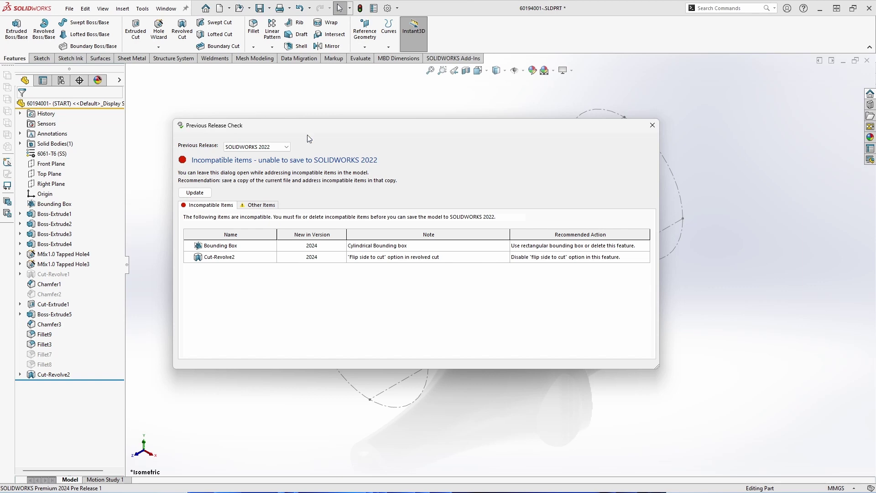
Delete the incompatible Cut-Revolve2 and Bounding Box features.
left_click_drag(308, 125, 0, 206)
left_click(28, 206)
right_click(65, 375)
left_click(94, 341)
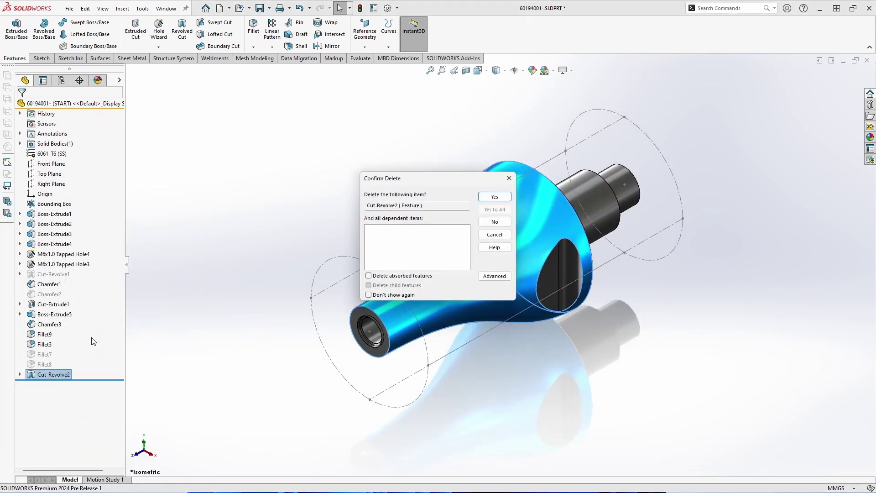
left_click(493, 197)
right_click(52, 204)
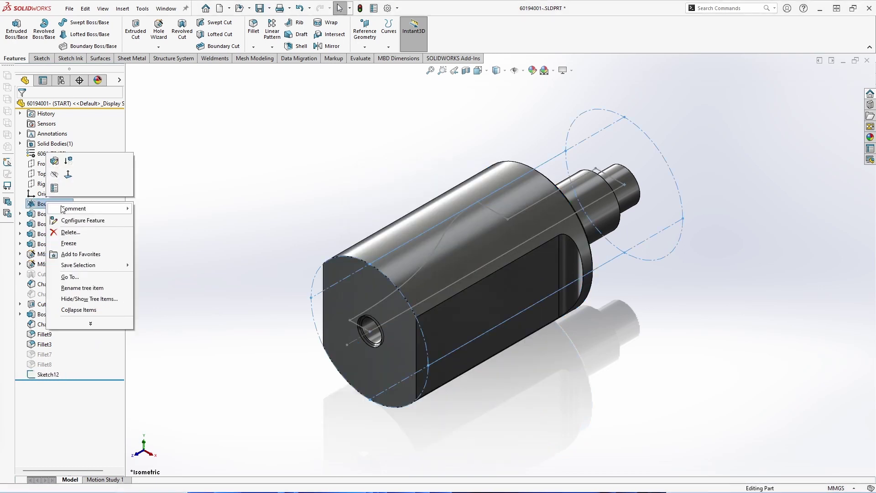
left_click(69, 233)
left_click(494, 196)
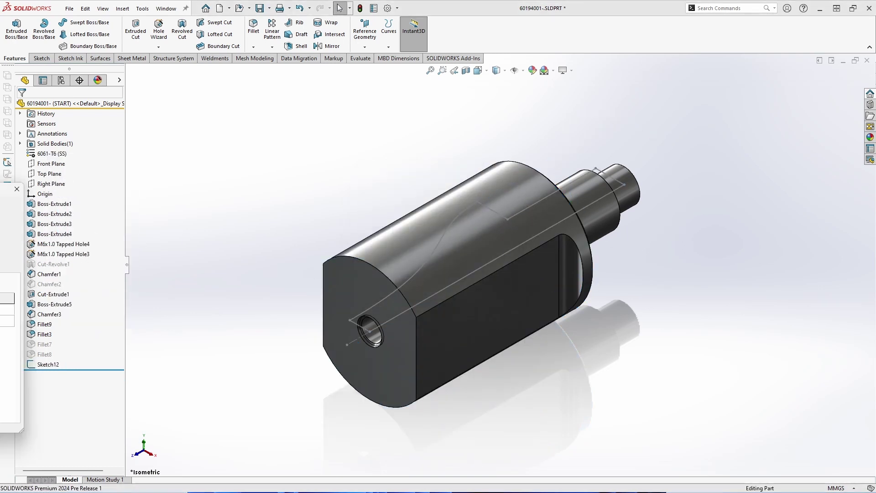
Recheck compatibility with SOLIDWORKS 2022 and close the Previous Release Check.
left_click_drag(4, 217, 476, 145)
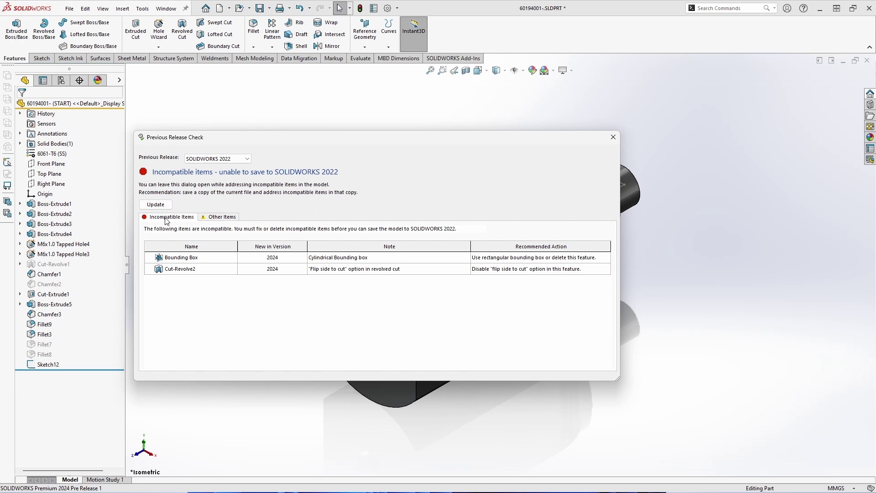
left_click(156, 206)
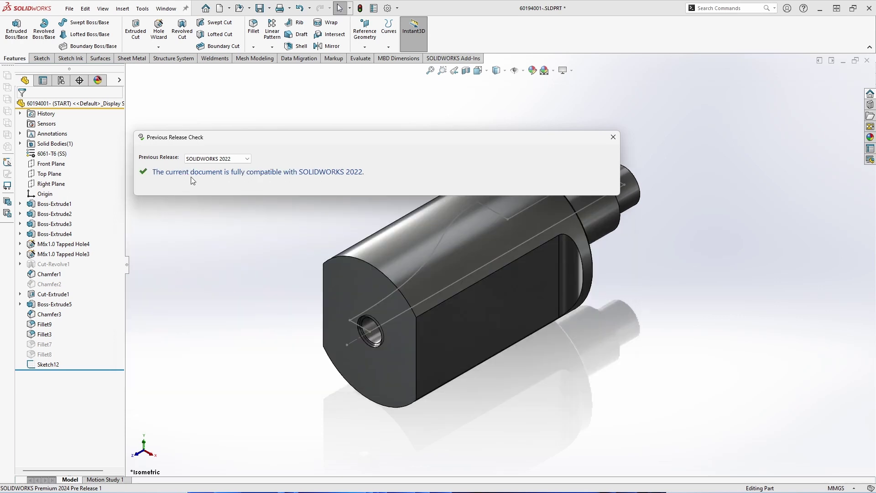
left_click(613, 137)
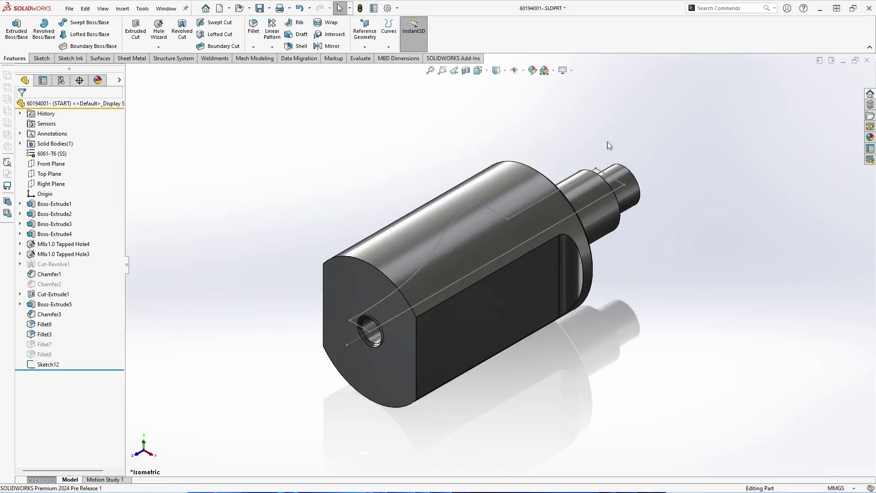
Save 60194001 as a SOLIDWORKS 2022 Part (*.sldprt) in For Manufacture.
left_click(69, 8)
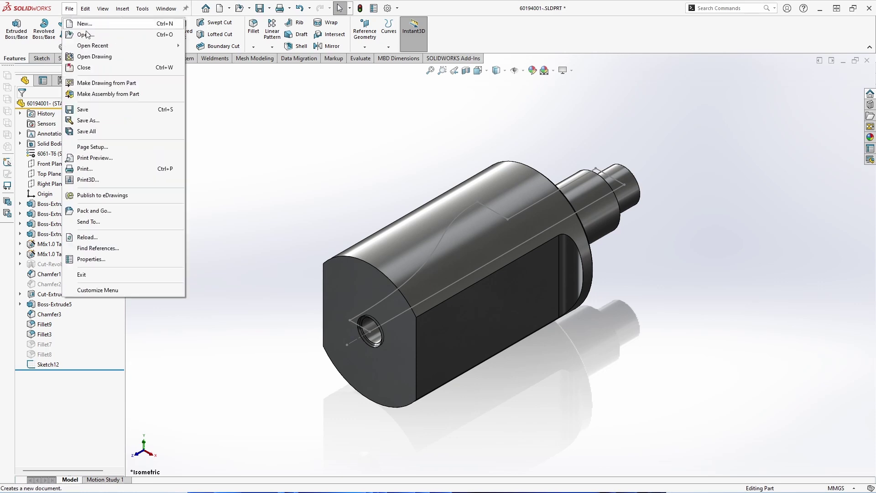
left_click(117, 121)
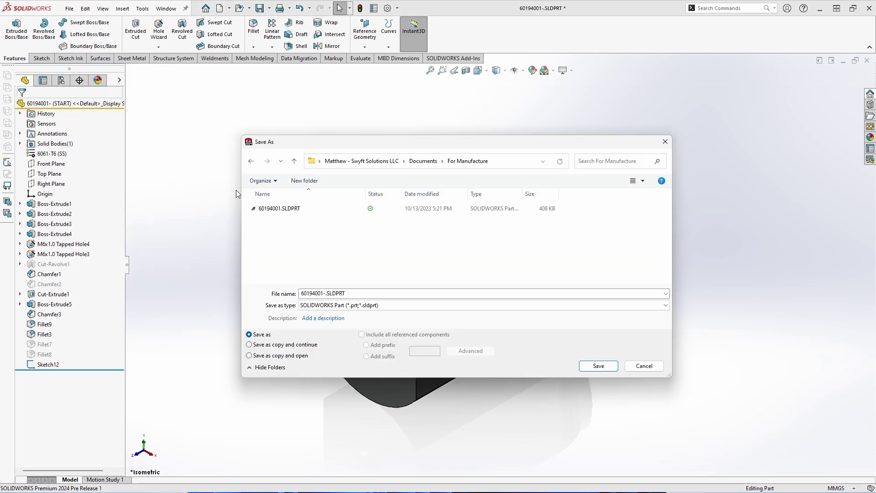
left_click(384, 306)
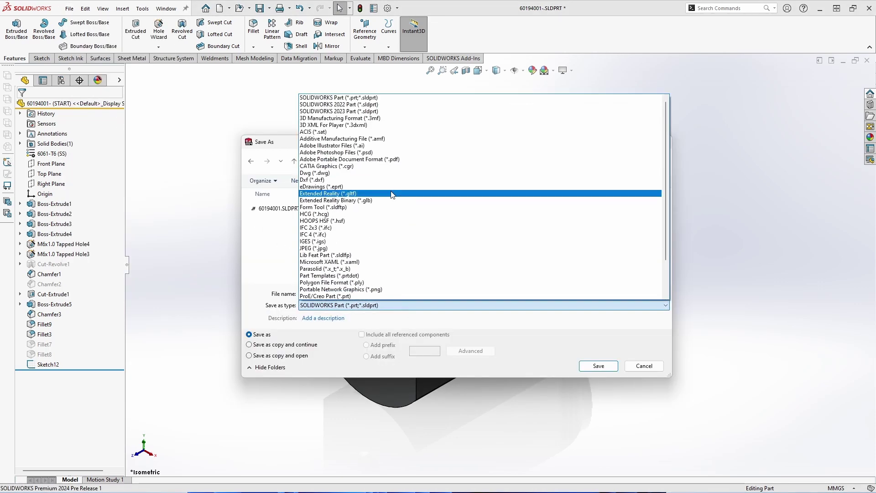
left_click(406, 104)
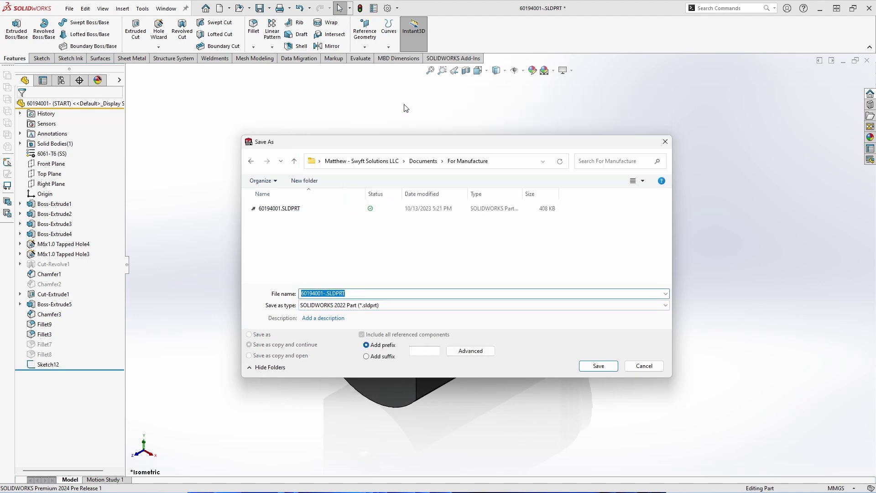
left_click(595, 365)
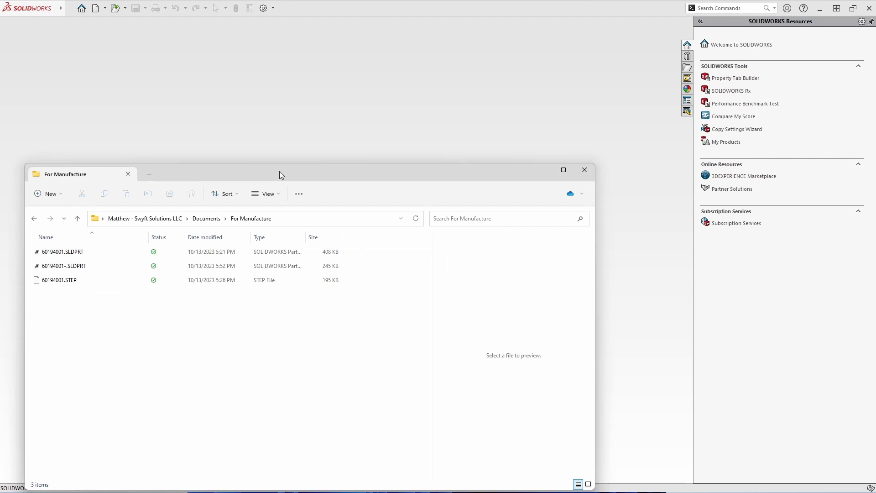
Check the Details properties of 60194001-.SLDPRT, confirming it was last saved with SOLIDWORKS 2022.
left_click_drag(280, 171, 322, 91)
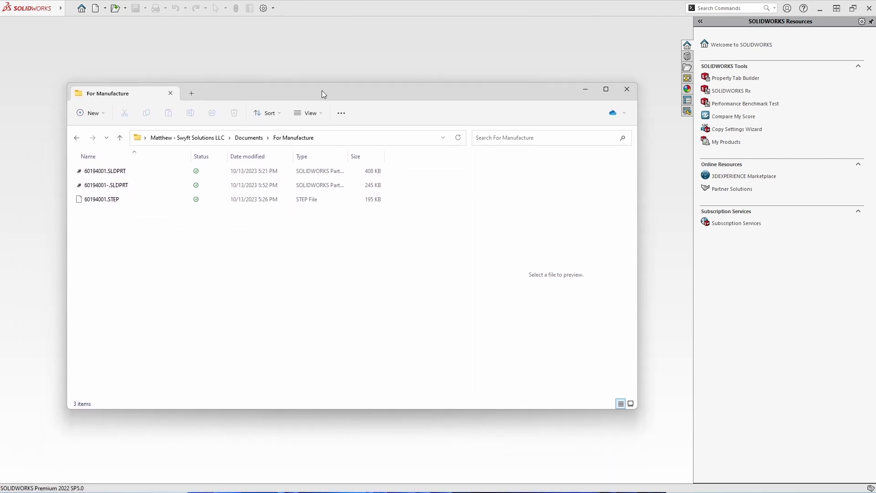
right_click(175, 184)
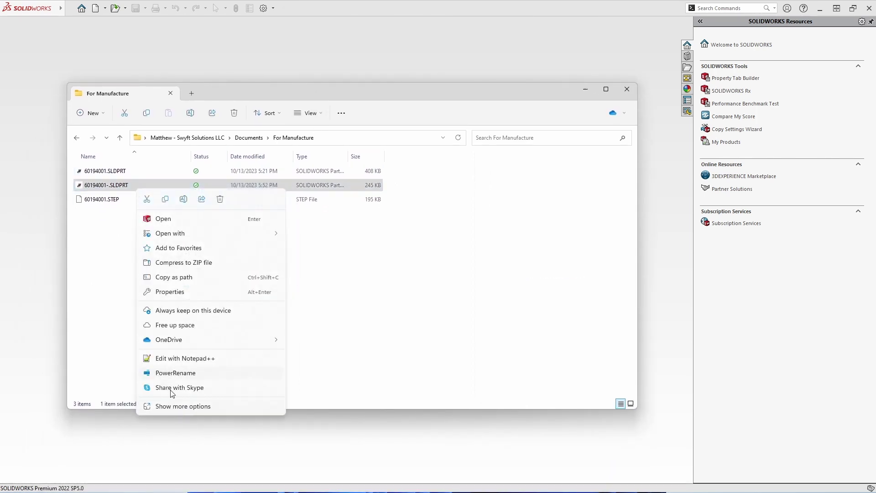
left_click(176, 292)
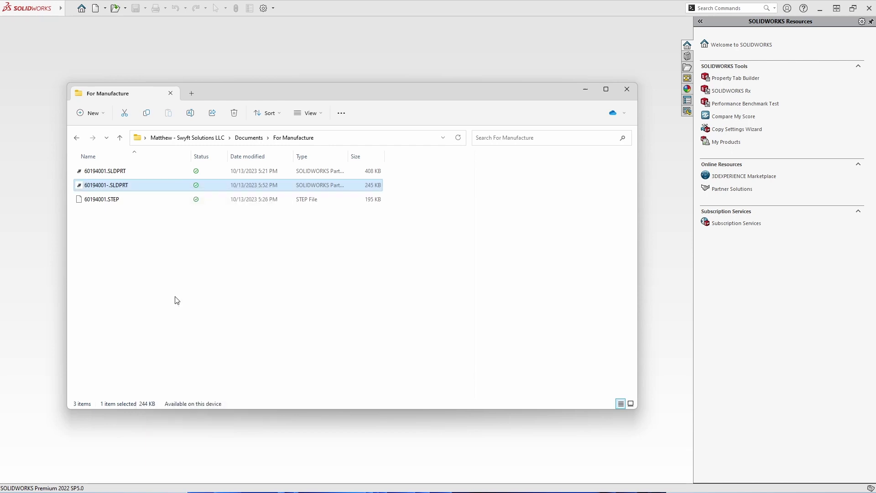
left_click(195, 211)
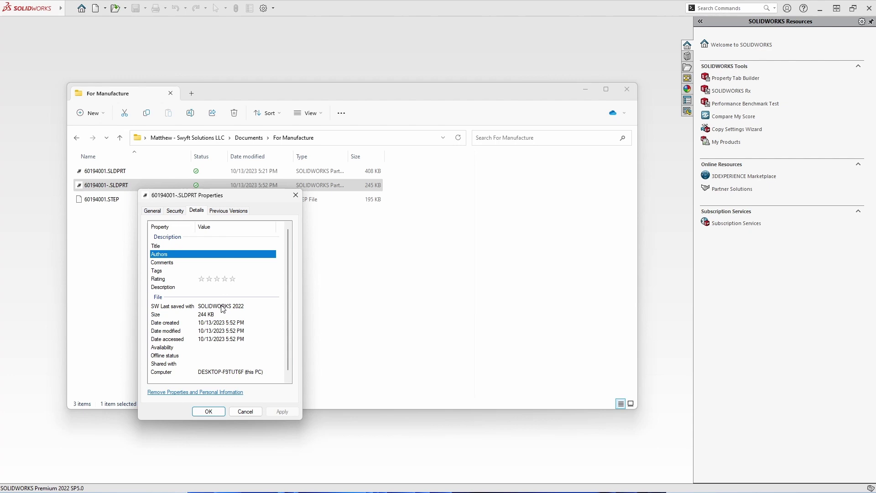
left_click(209, 411)
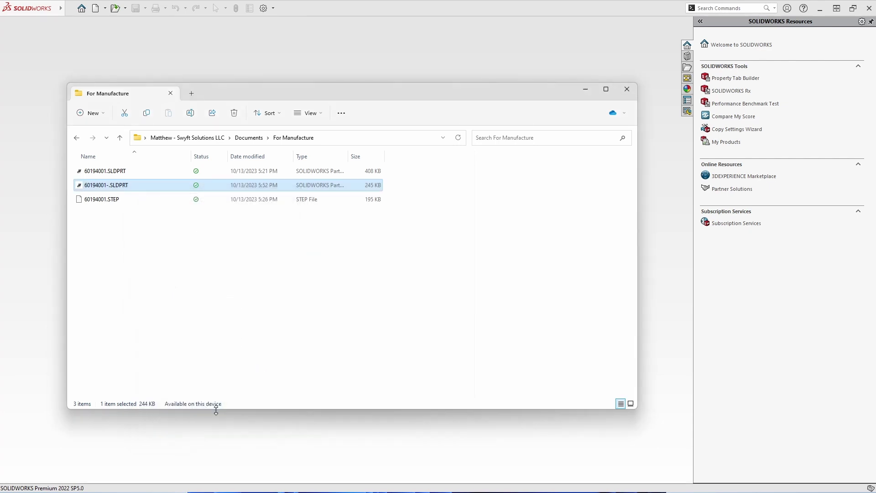
Bring the SOLIDWORKS 2022 window in front of File Explorer.
left_click(29, 218)
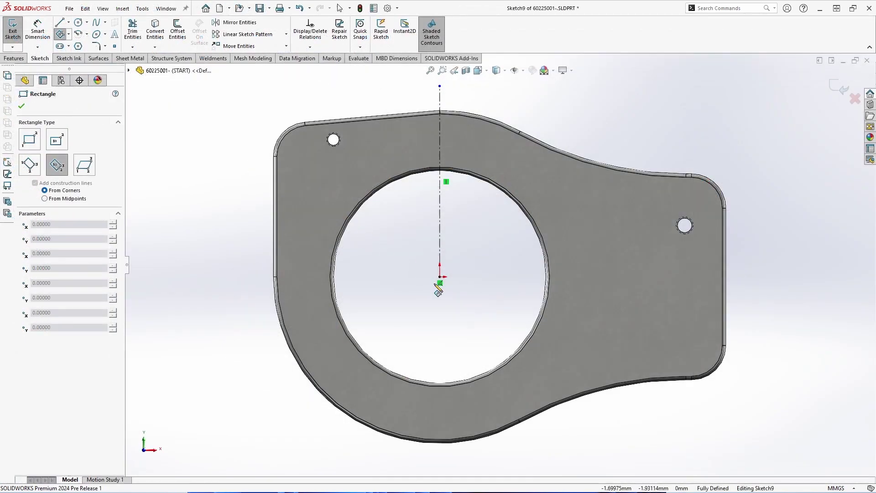
Draw a centre rectangle at the origin and dimension its top edge to 56.
left_click(440, 277)
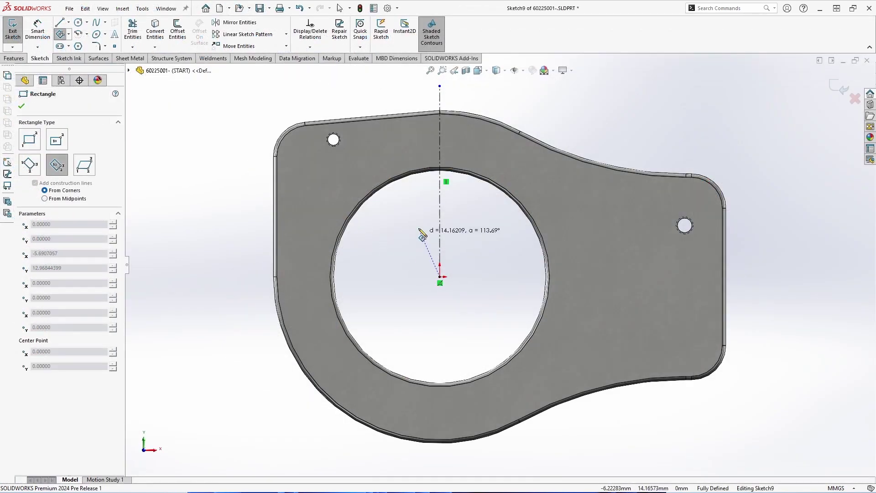
left_click(464, 150)
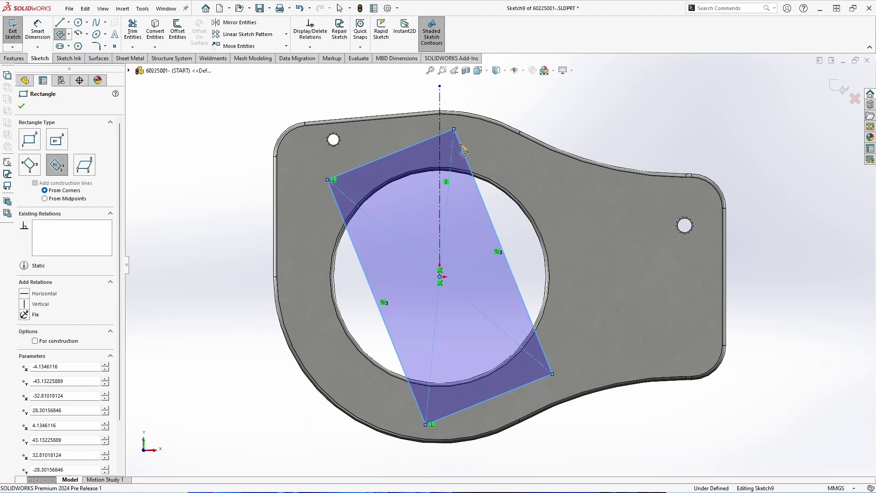
key("Escape")
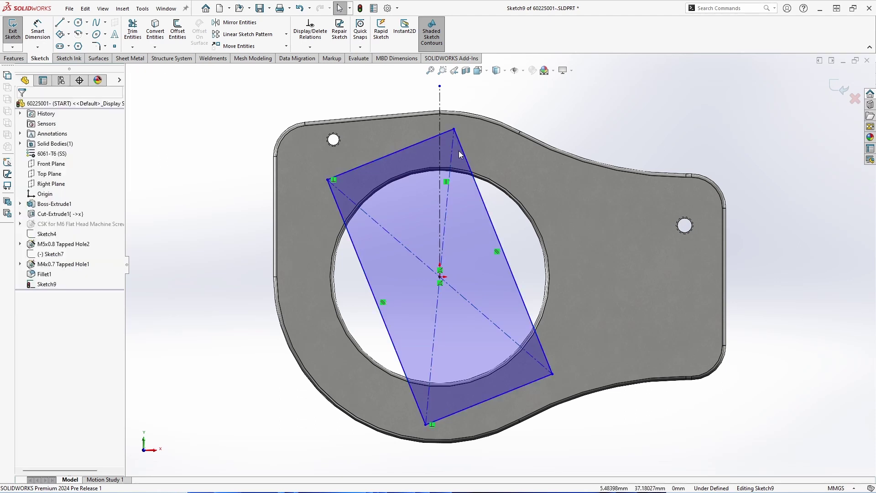
left_click(417, 144)
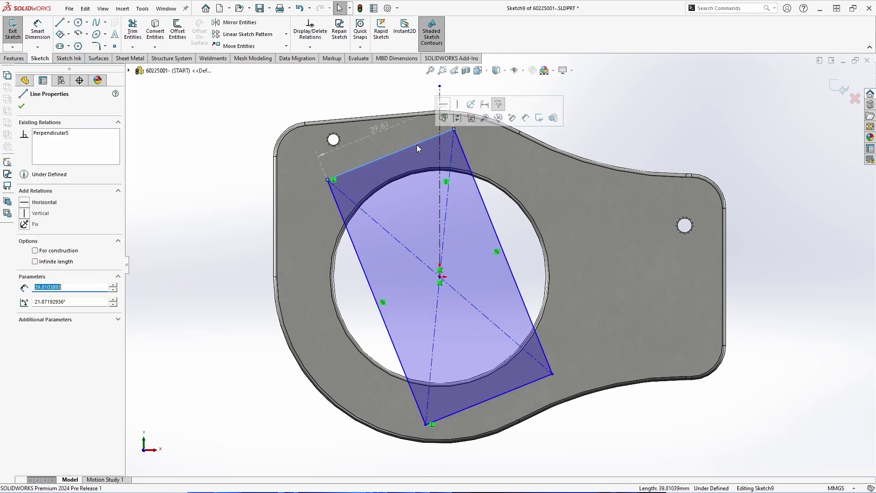
left_click(379, 131)
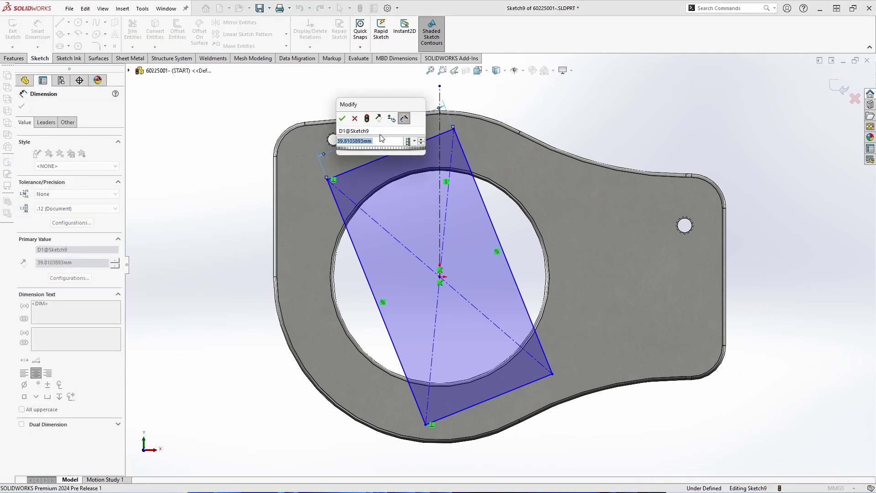
type("56")
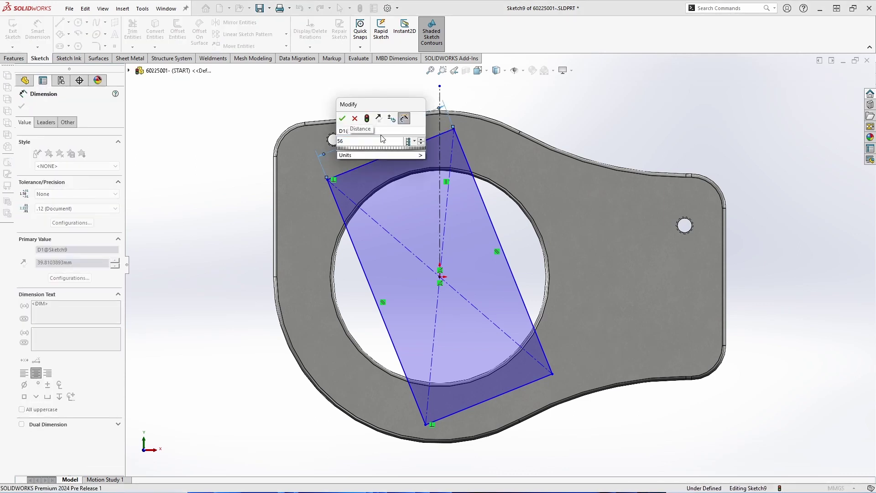
left_click(343, 119)
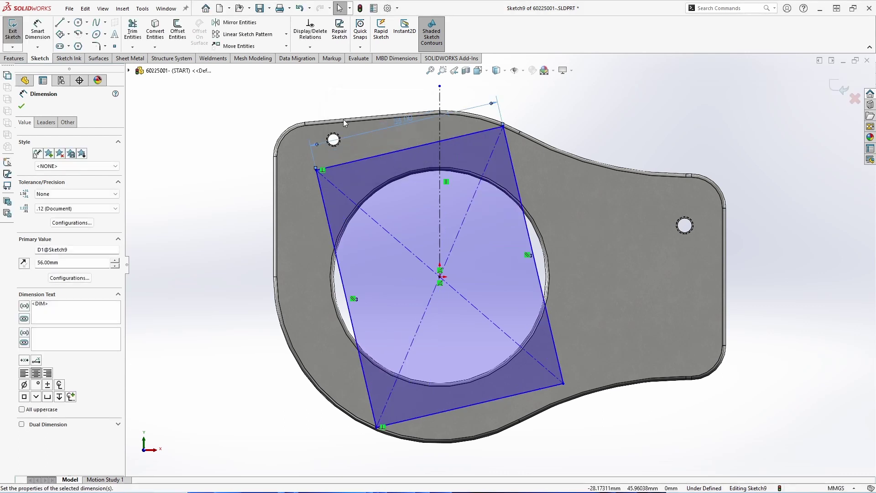
key("Escape")
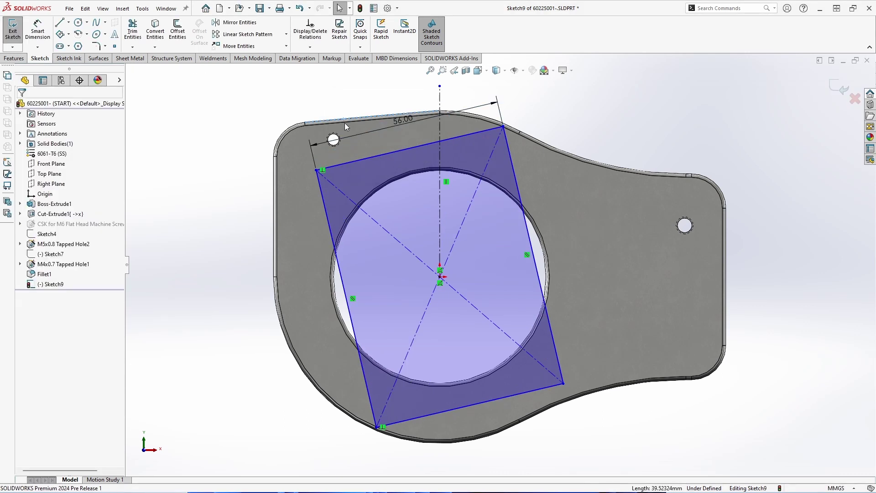
Tilt the rectangle 6° from the vertical centreline with an angle dimension.
left_click(440, 158)
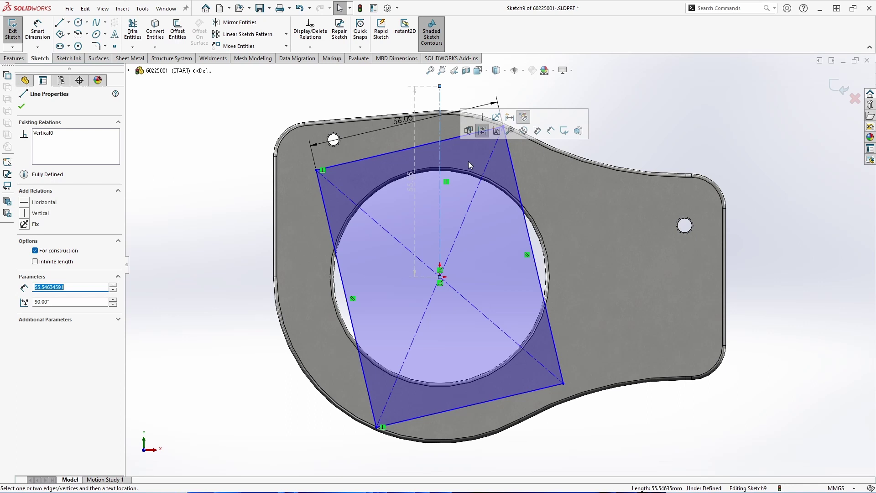
left_click(512, 168)
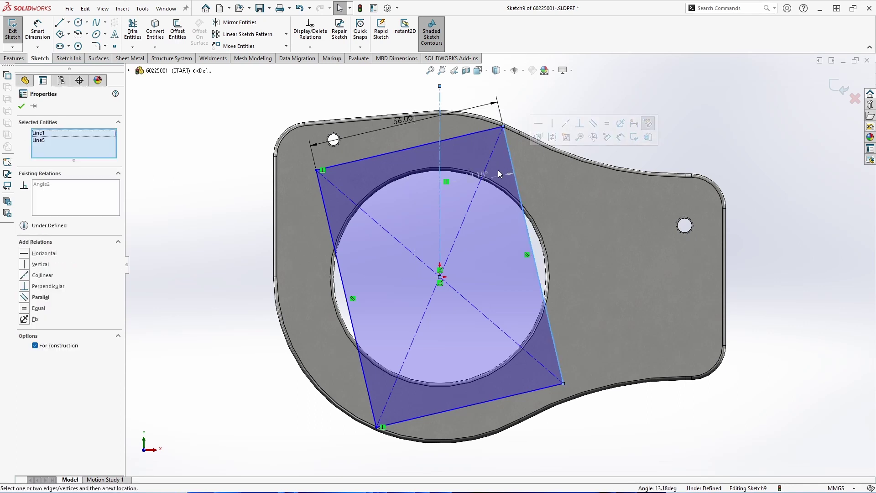
key("d")
left_click(487, 179)
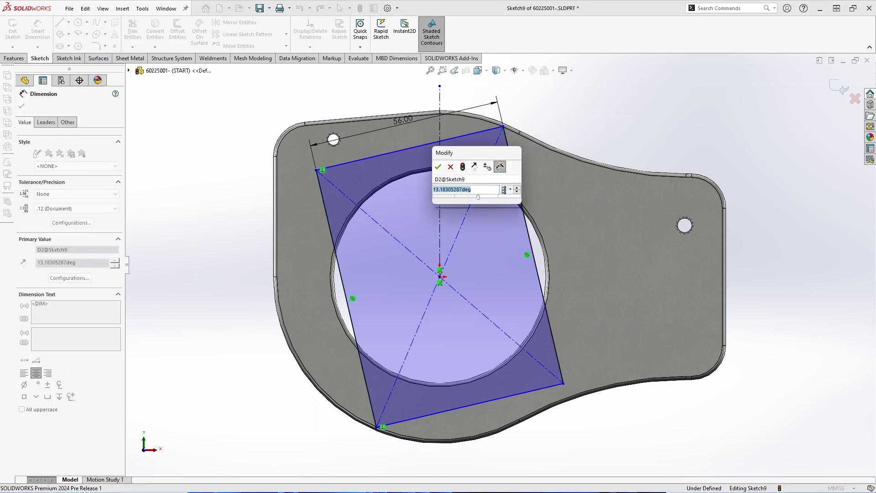
type("6")
key("Return")
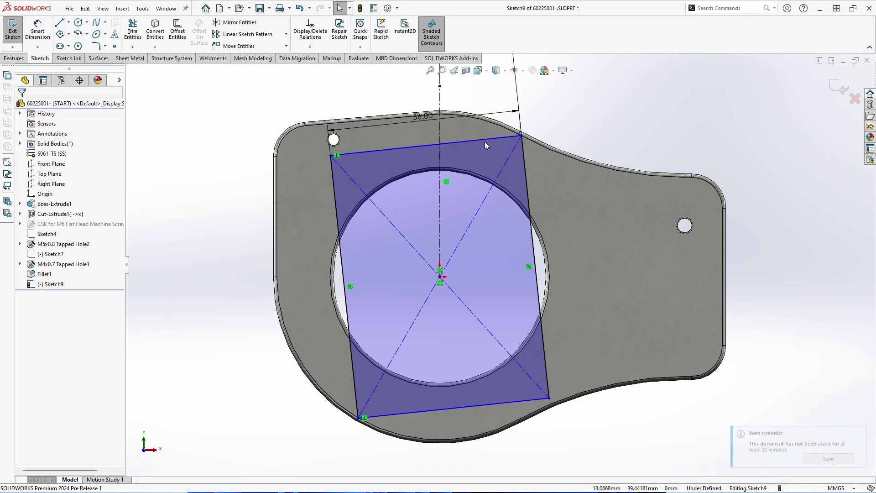
Make the top and right sides equal and exit the fully defined sketch.
left_click(493, 140)
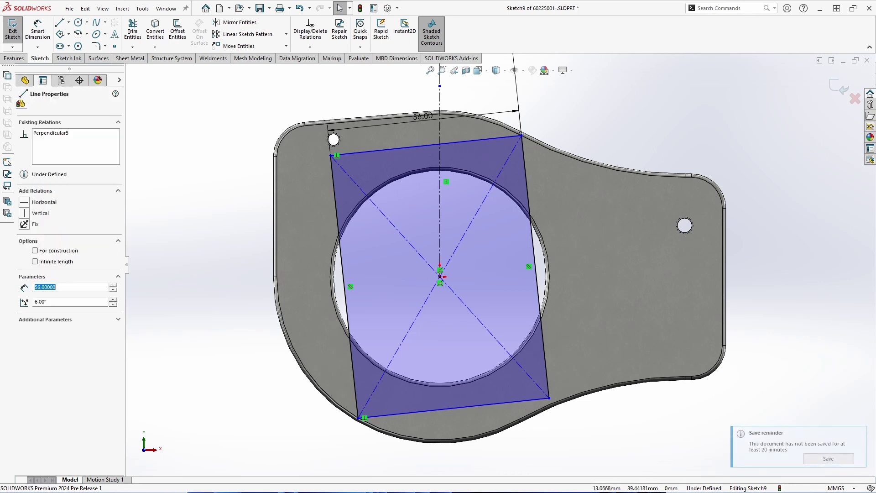
left_click(523, 166, "ctrl")
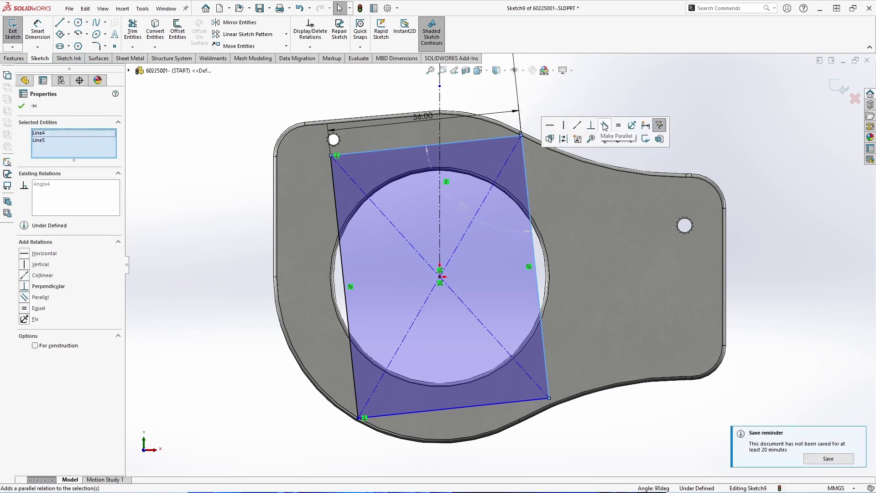
left_click(617, 125)
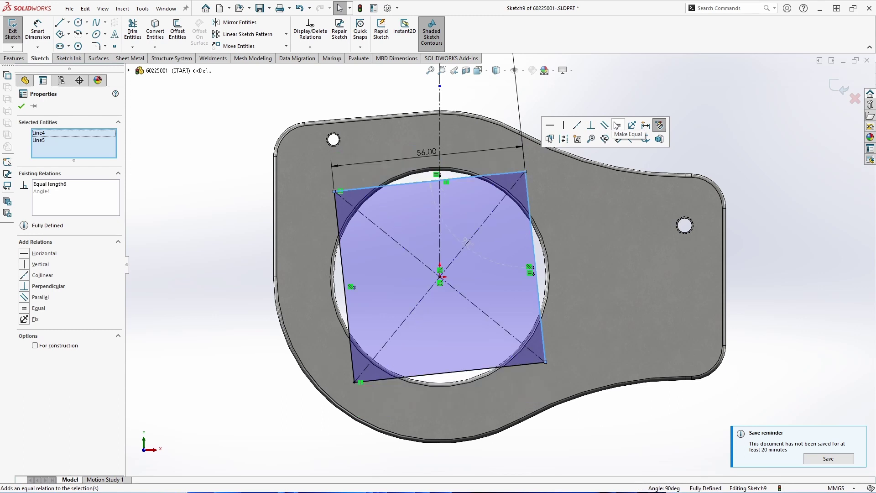
left_click(834, 89)
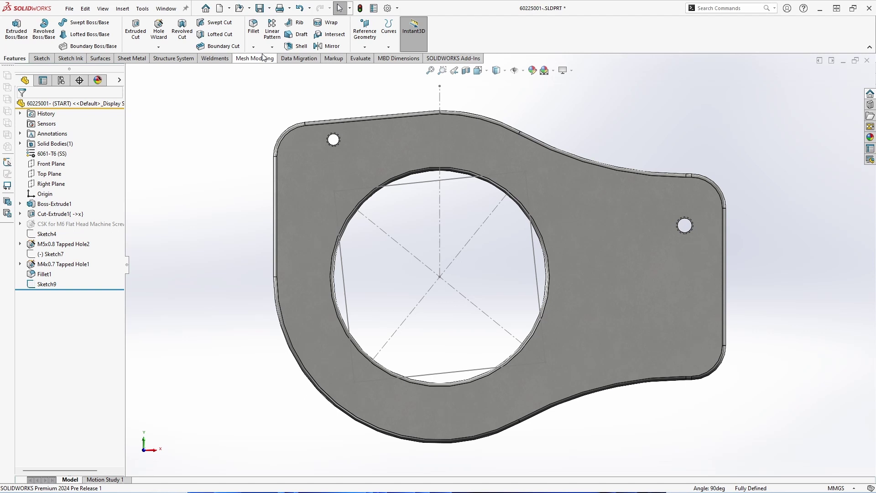
Set up a Hole Wizard countersink hole for an M6 flat head screw.
left_click(160, 28)
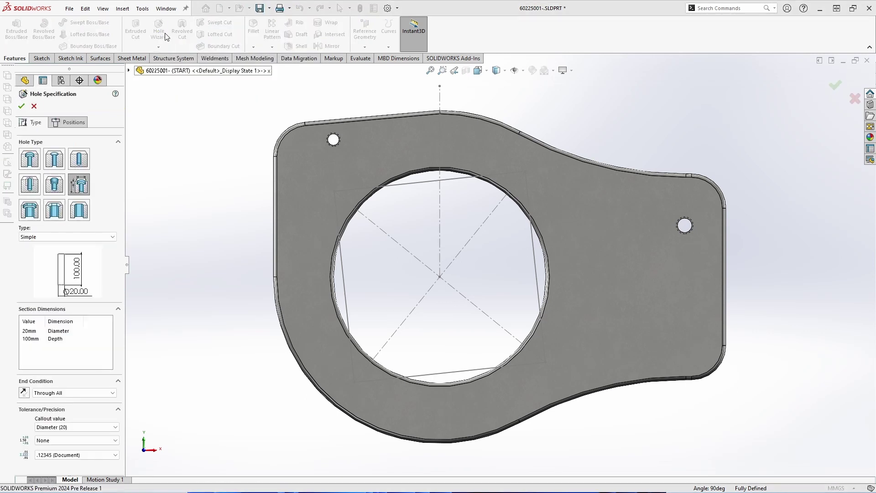
left_click(54, 158)
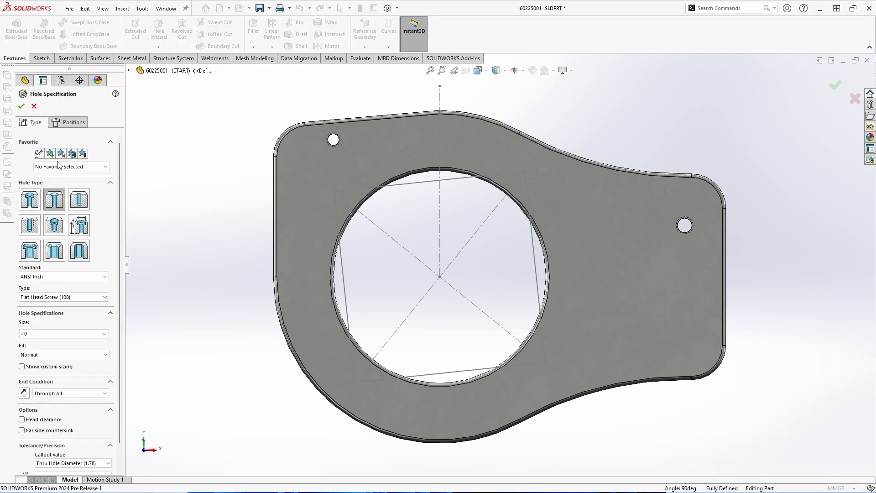
left_click(84, 279)
left_click(84, 295)
left_click(84, 334)
Place the holes on the existing square sketch's corners, skipping the top-left one.
left_click(83, 125)
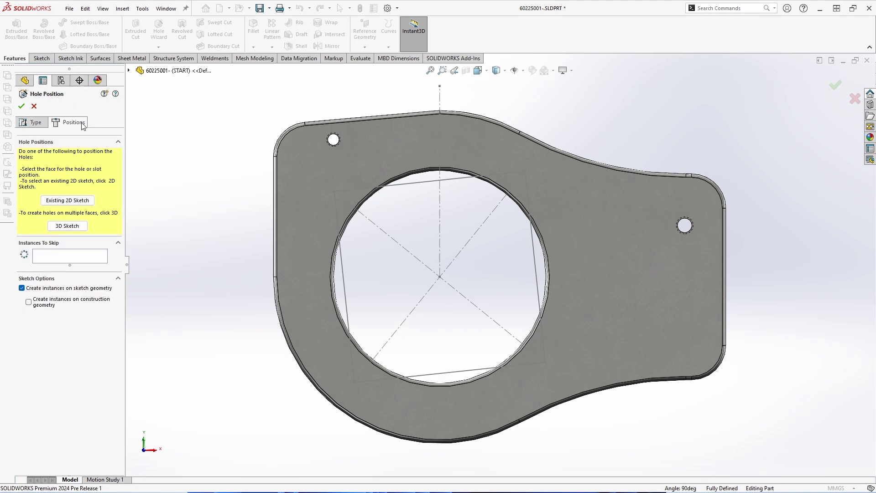
left_click(91, 200)
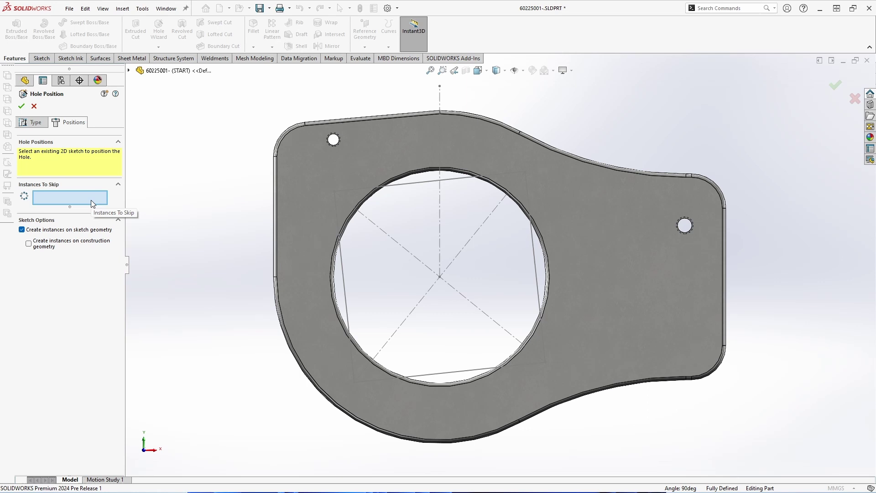
left_click(410, 187)
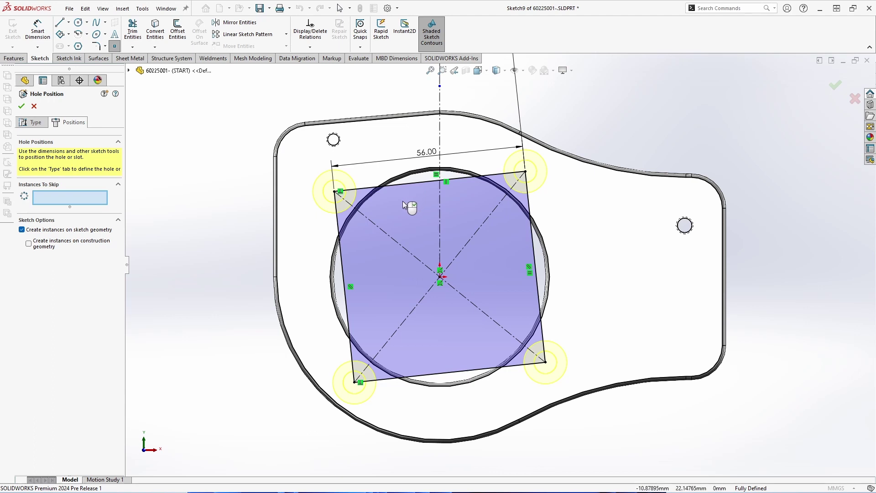
key("Escape")
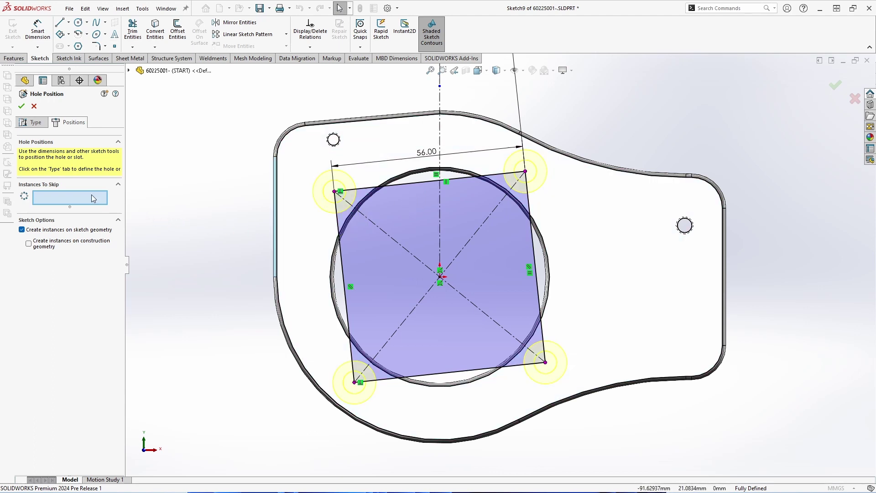
left_click(334, 191)
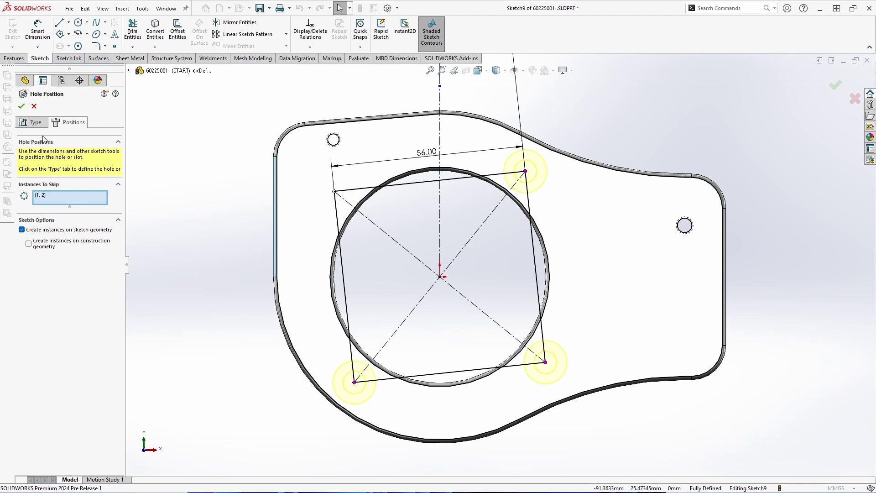
left_click(21, 105)
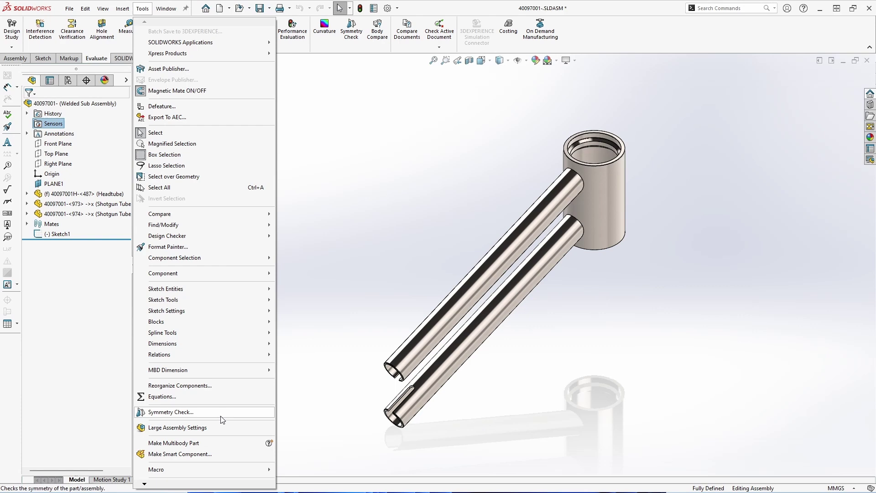
Convert the assembly into a multibody part with materials, then inspect its three solid bodies.
left_click(226, 447)
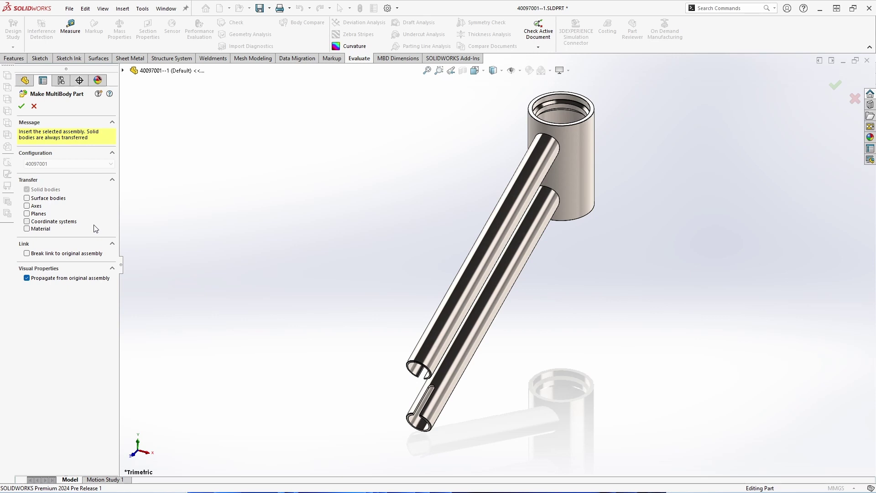
left_click(27, 228)
left_click(21, 106)
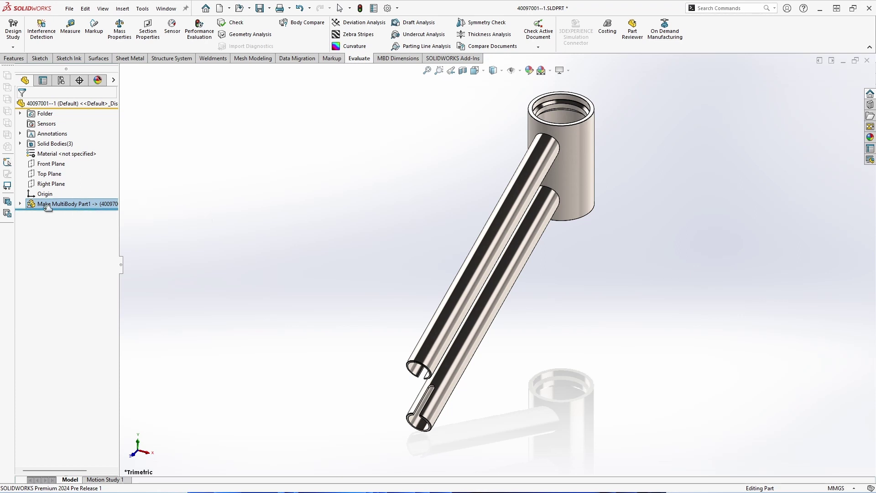
left_click(20, 204)
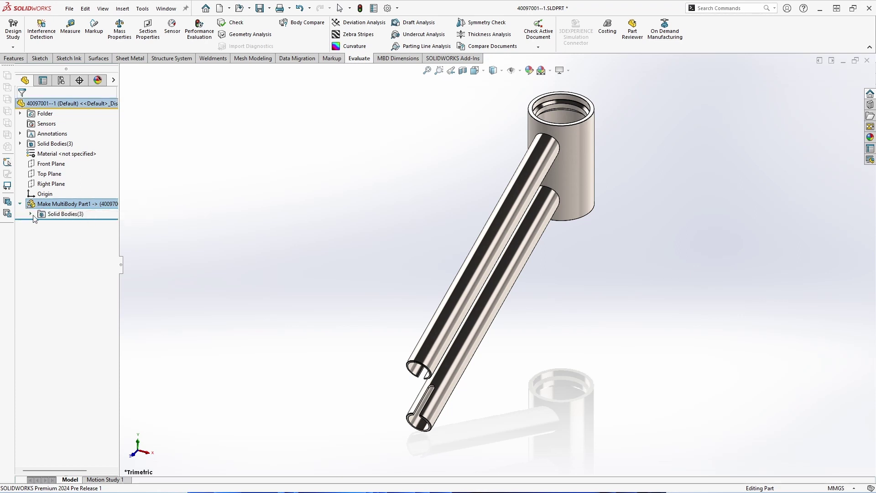
left_click(30, 214)
left_click(41, 224)
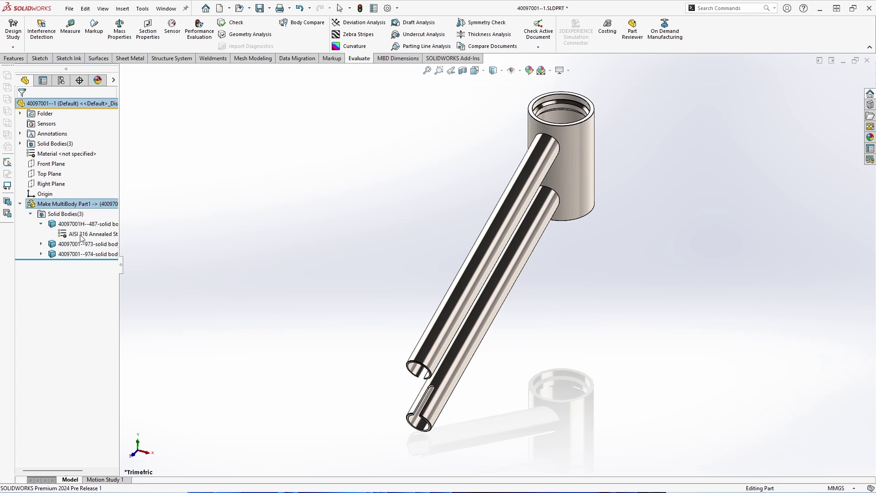
left_click(188, 233)
Add 2 mm fillet beads joining each tube to the head tube.
type("sfillet bead")
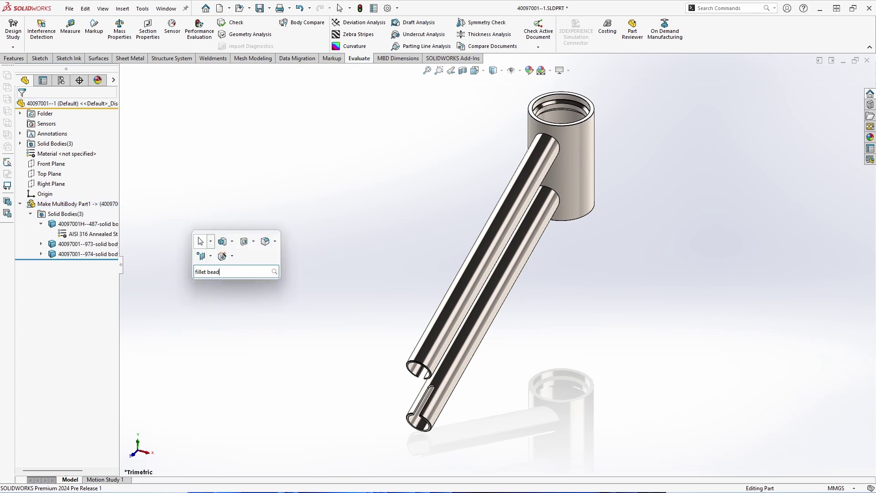
left_click(251, 287)
double_click(45, 151)
type("2")
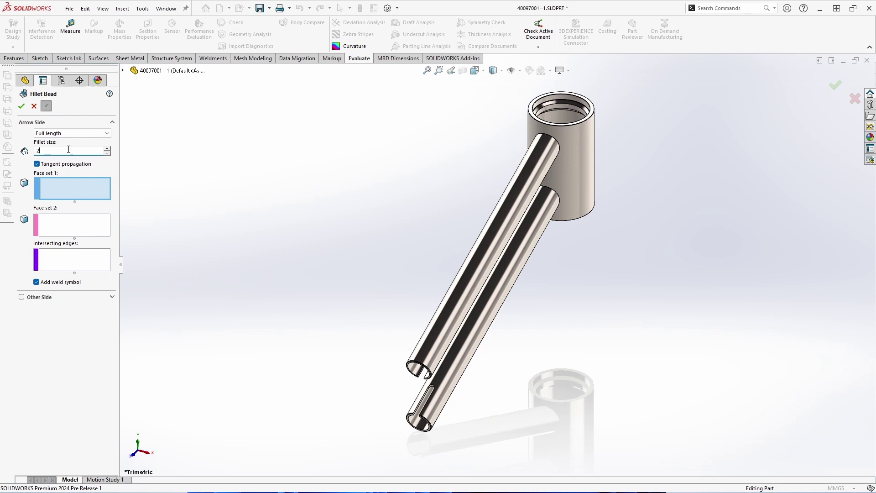
left_click(69, 282)
left_click(560, 181)
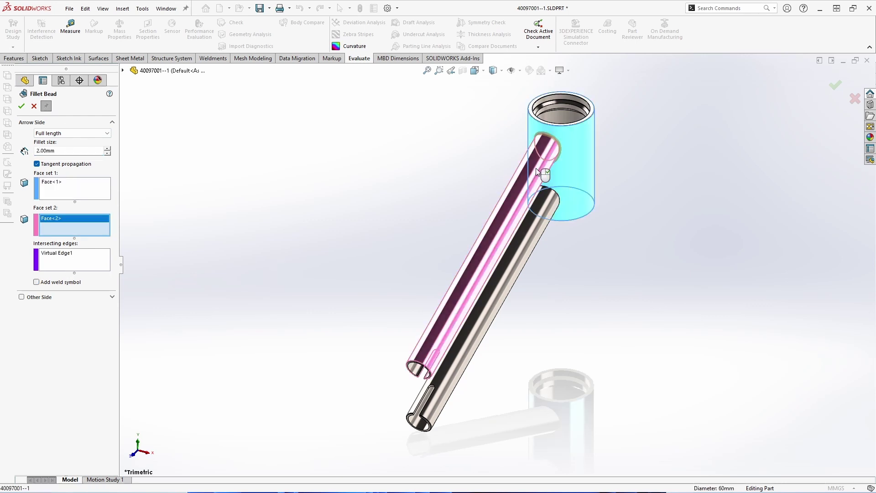
left_click(550, 205)
left_click(34, 106)
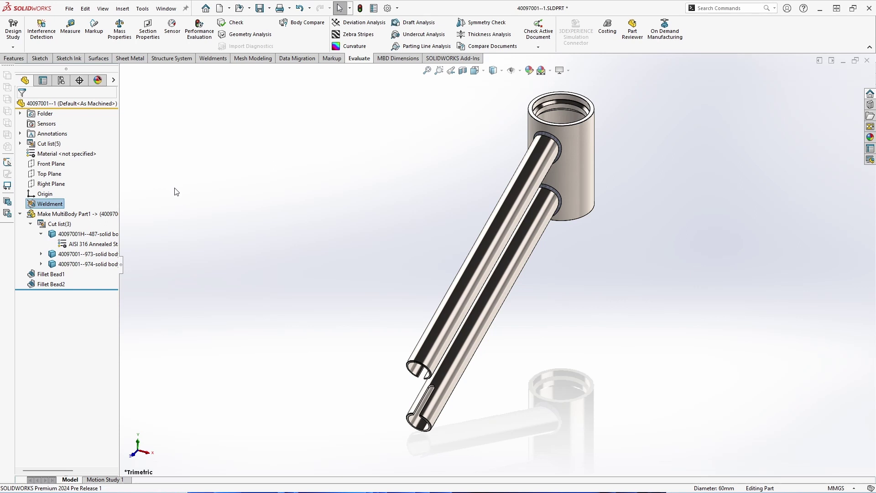
Set the material of Fillet Bead1 and Fillet Bead2 in the cut list to AISI 304.
left_click(20, 144)
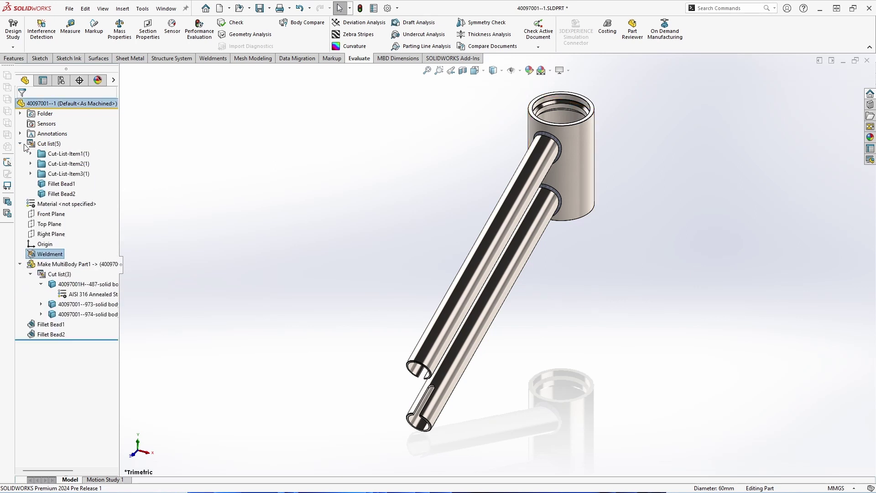
left_click(49, 186)
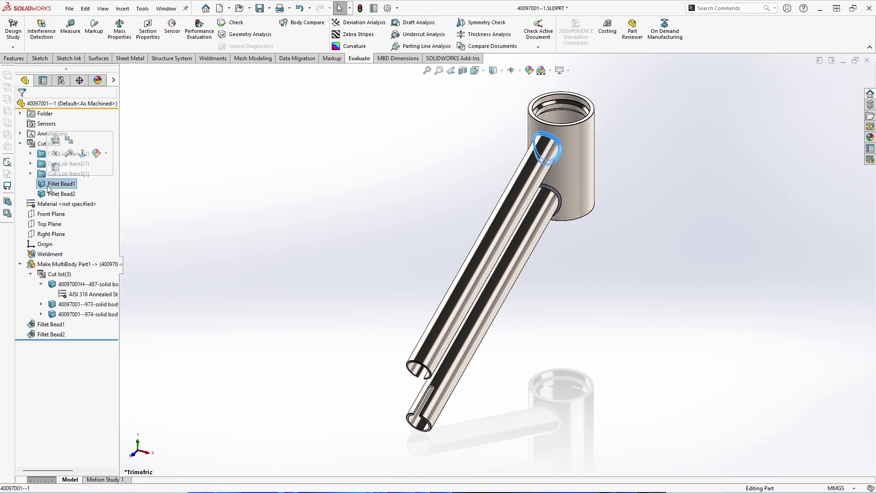
left_click(50, 194, "ctrl")
right_click(49, 194)
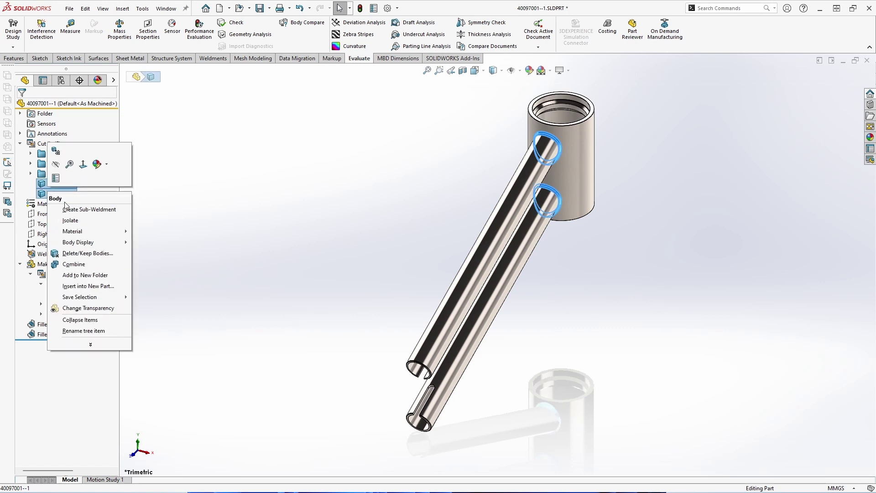
mouse_move(93, 233)
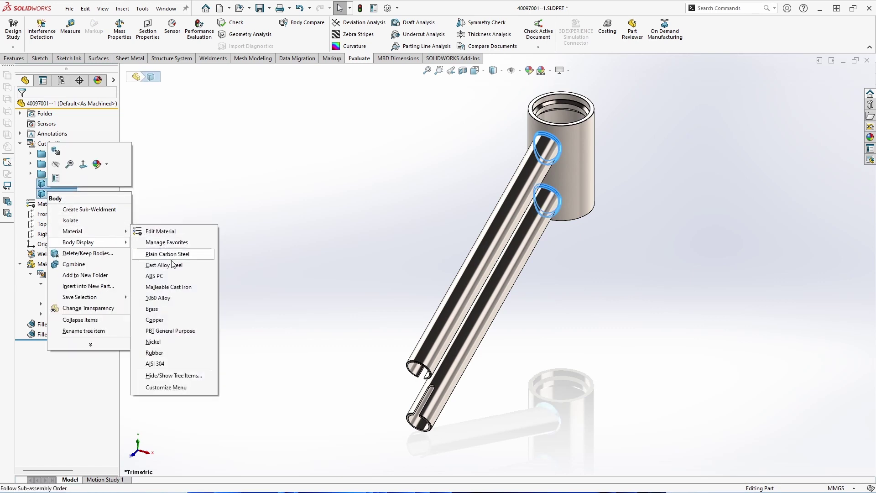
left_click(180, 363)
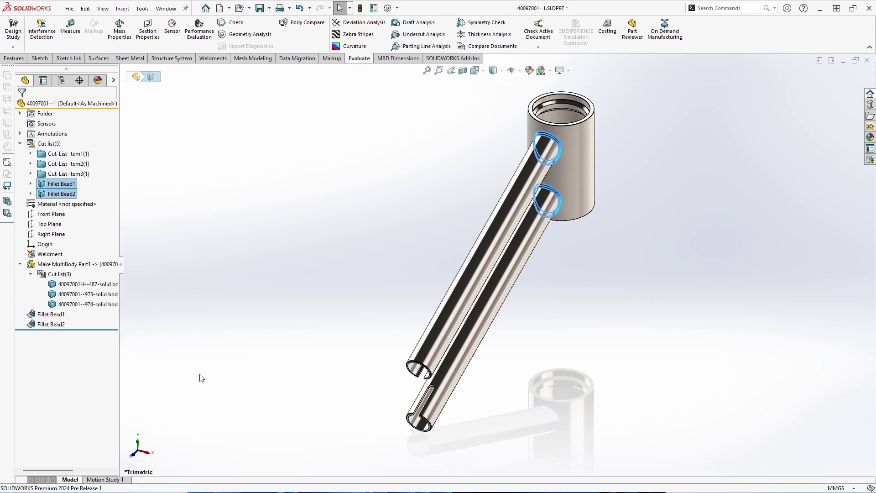
left_click(204, 335)
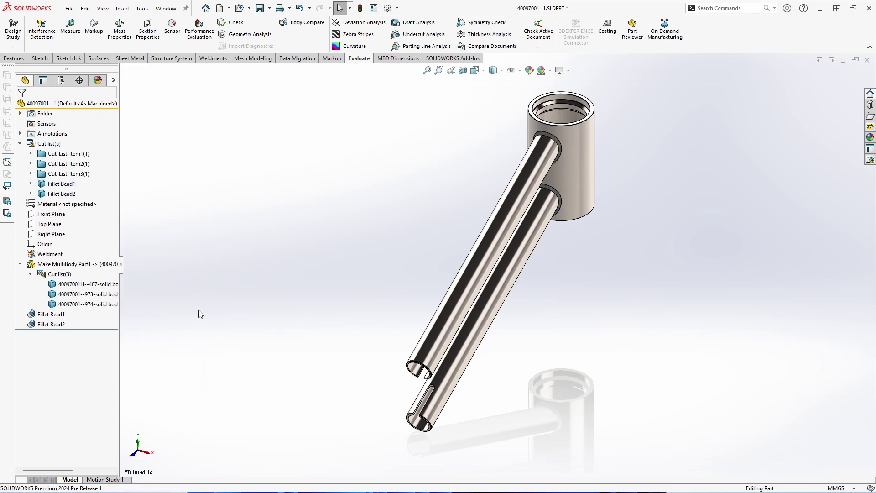
Recalculate the tube part's mass properties, which report 1178 grams.
left_click(124, 46)
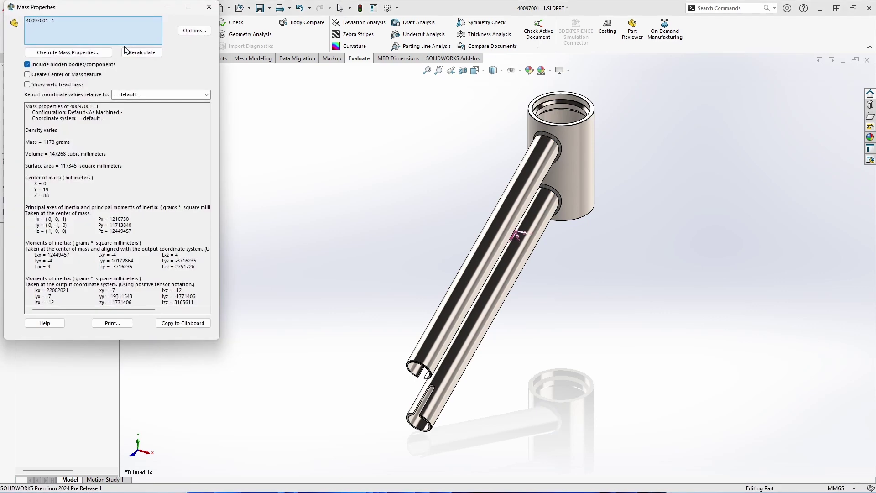
left_click(127, 52)
left_click(209, 7)
In the 40097001- welded sub-assembly, preview Sketch1's dimensions and dismiss the dimension edit.
key("ctrl+Tab")
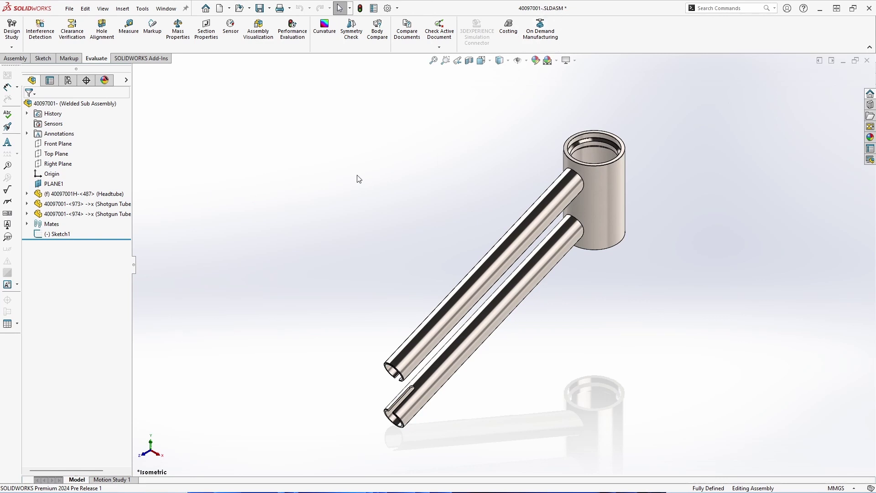
left_click(57, 233)
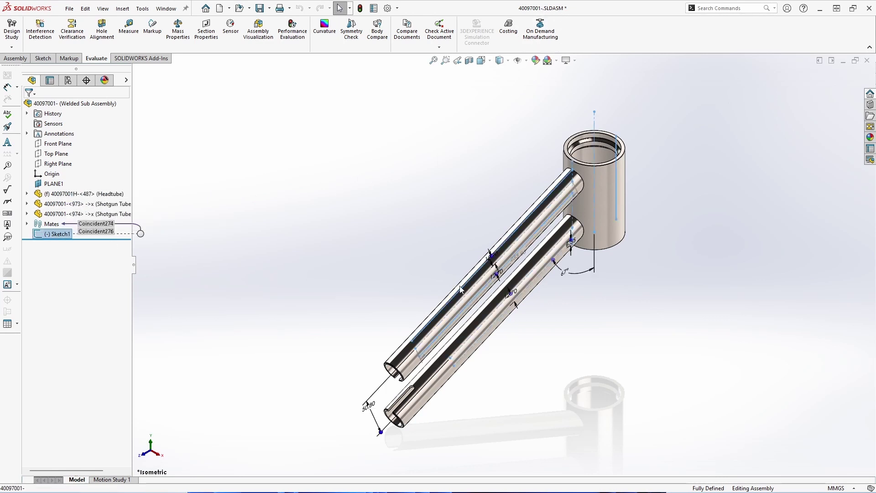
left_click(576, 241)
key("Return")
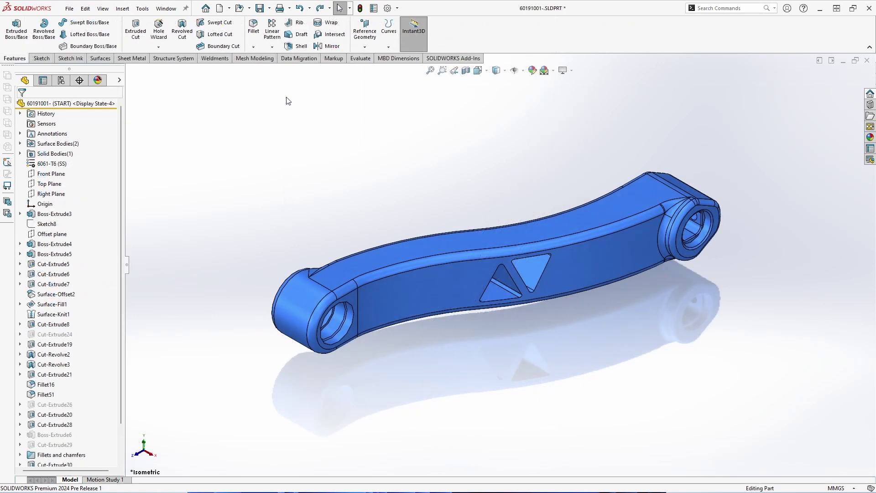
Start a linear pattern along Front Plane with Cut-Extrude30 as the seed feature.
left_click(272, 28)
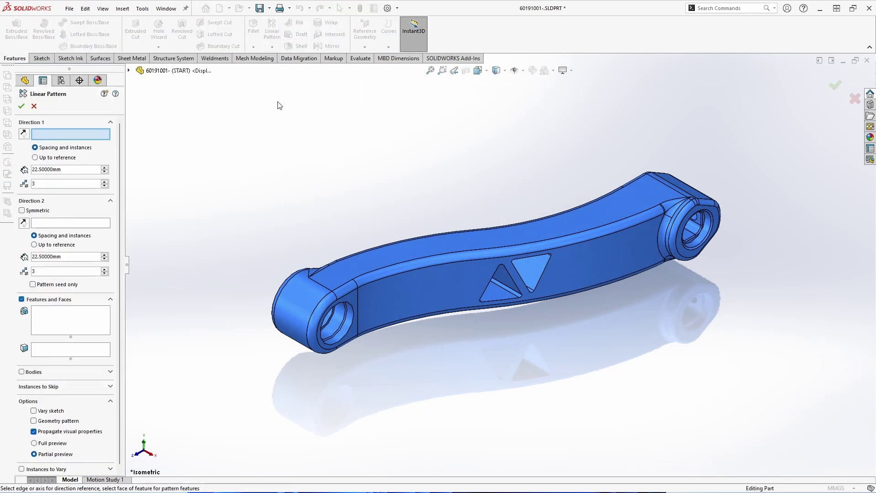
left_click(130, 70)
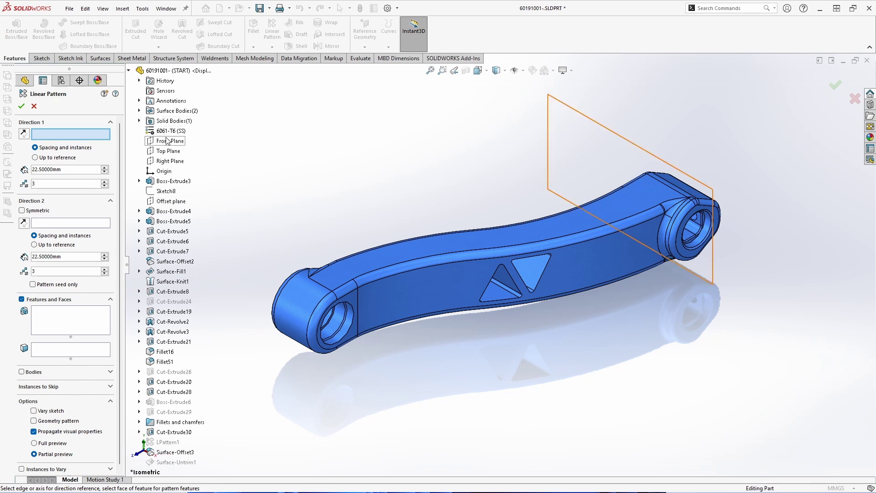
left_click(167, 141)
left_click(130, 72)
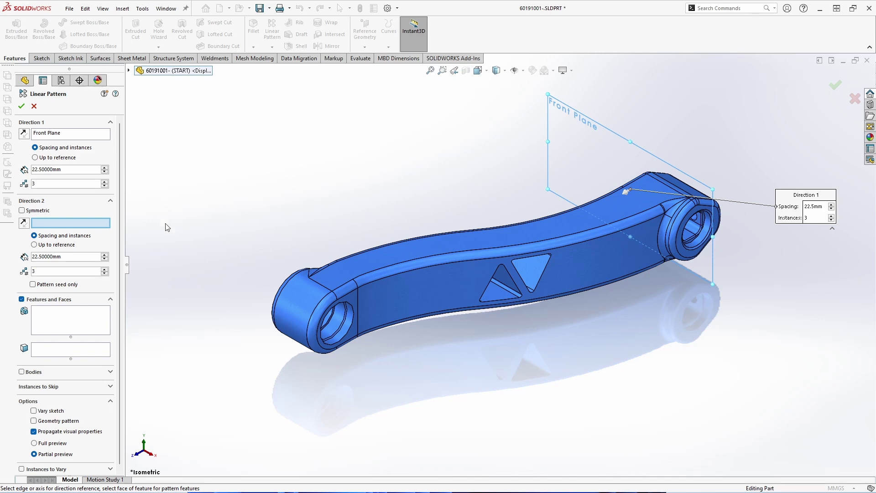
left_click(96, 314)
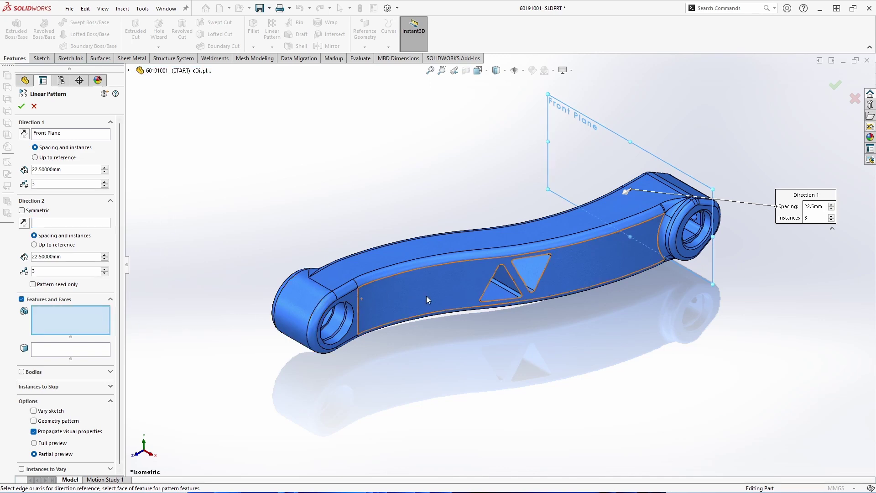
left_click(494, 294)
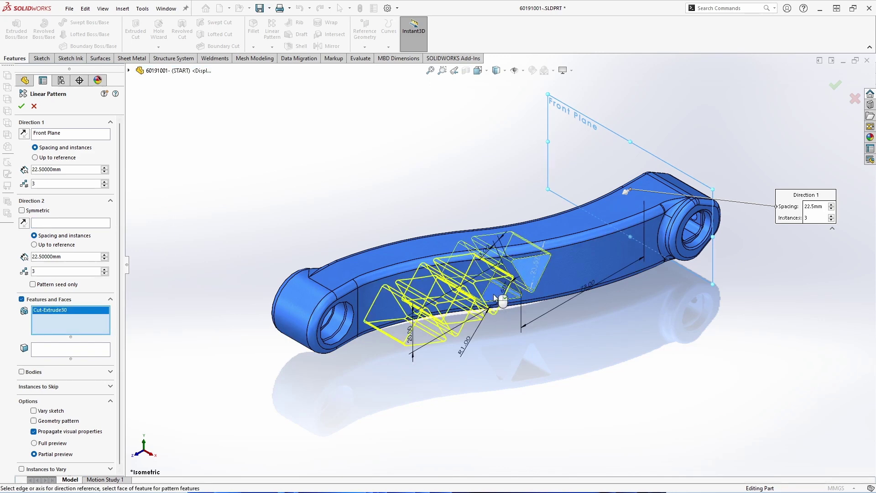
key("space")
left_click(429, 322)
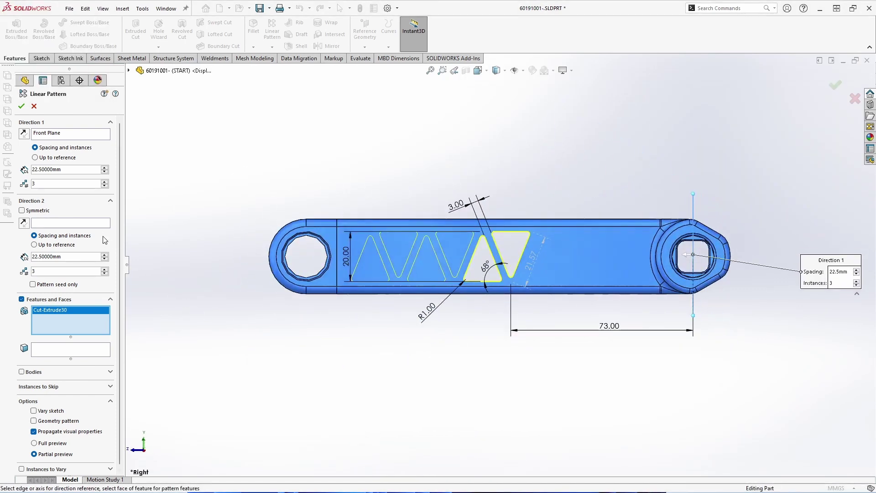
Make the pattern symmetric, three instances at 22.5 mm, apply it, and return to isometric view.
left_click(49, 212)
left_click(49, 212)
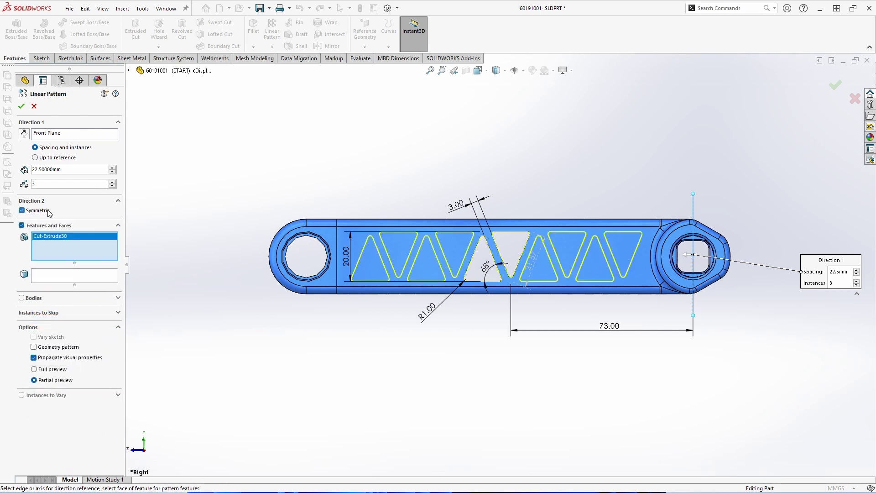
left_click(21, 106)
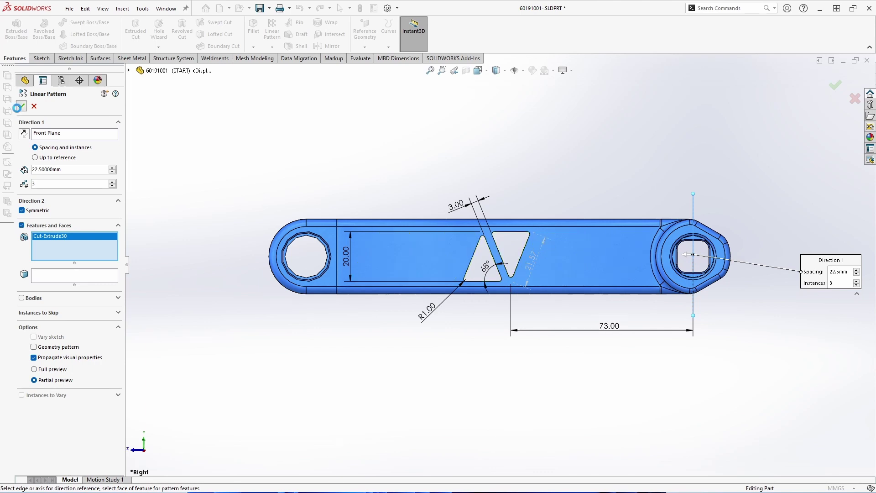
key("space")
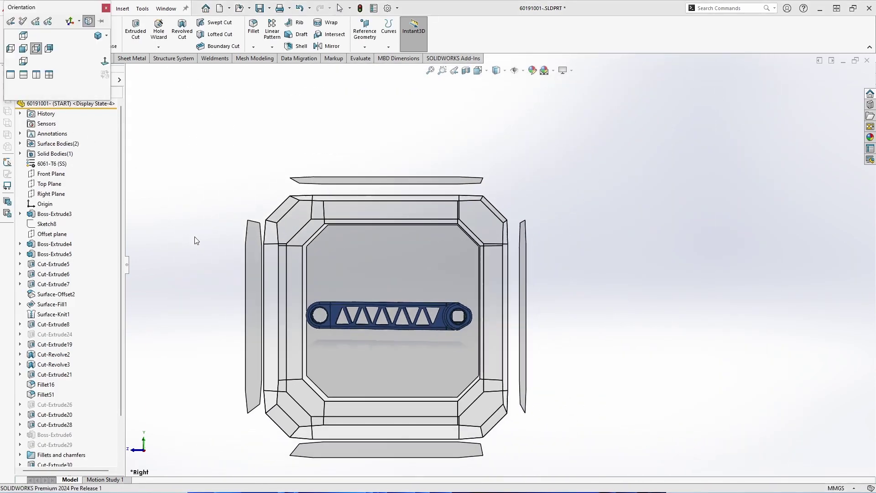
left_click(295, 226)
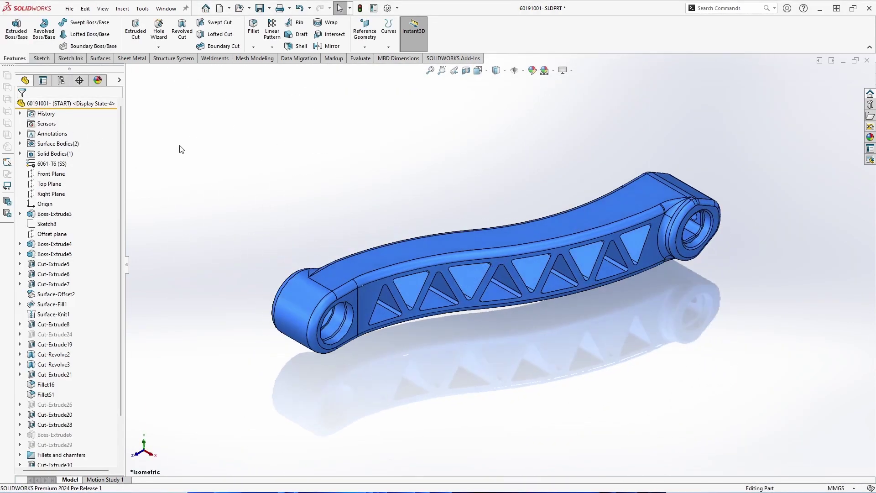
Create a 0 mm Offset Surface of the arm's triangulated side web face.
left_click(100, 59)
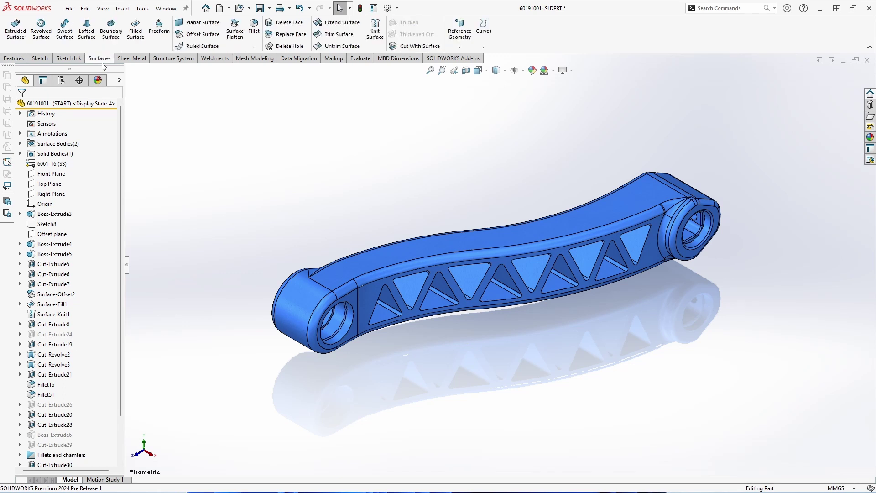
left_click(182, 40)
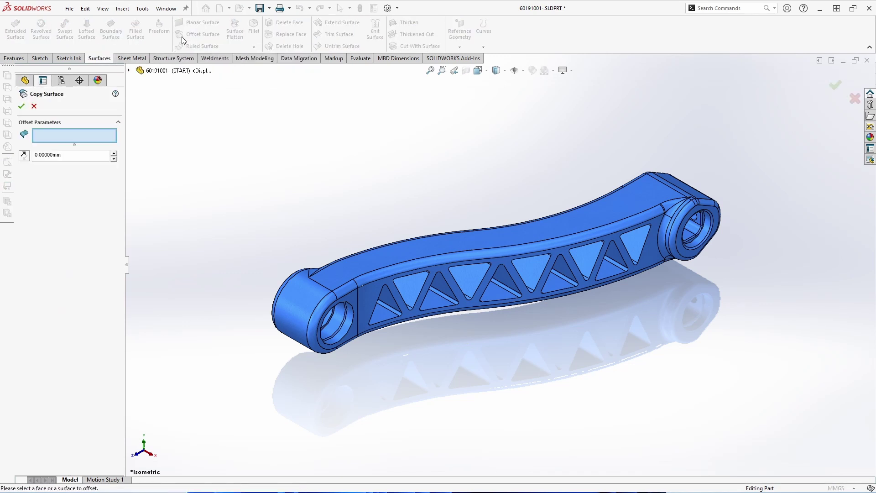
left_click(362, 288)
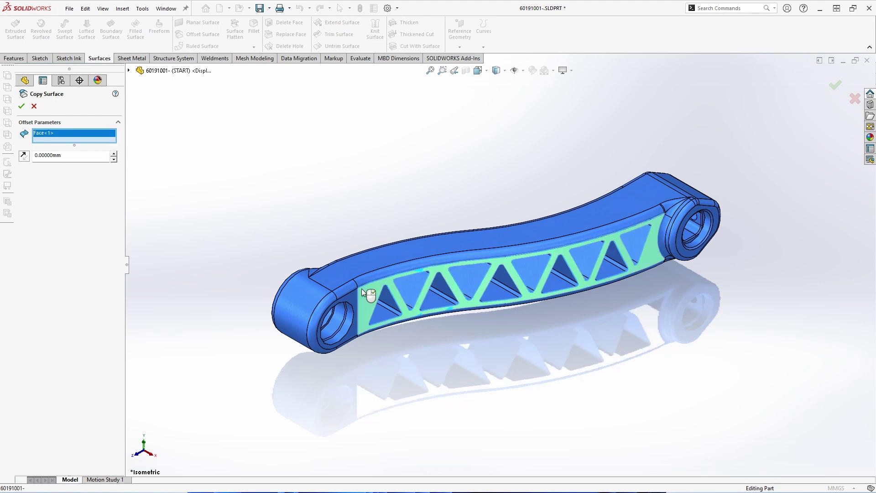
left_click(21, 107)
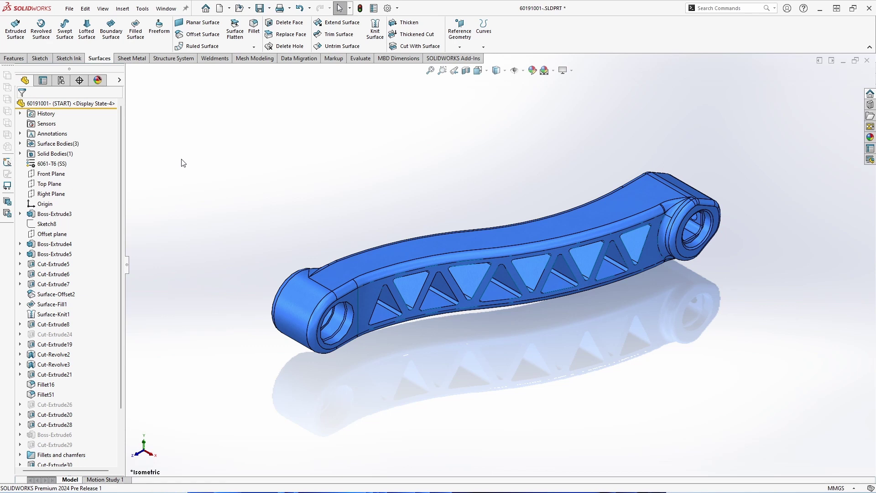
Untrim the copied web surface excluding the parent, then hide the solid arm and strip surface.
left_click(340, 48)
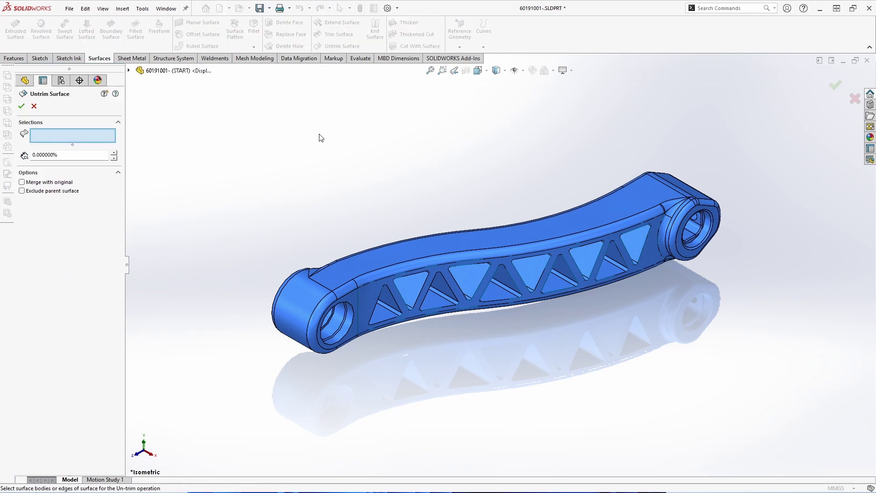
left_click(372, 289)
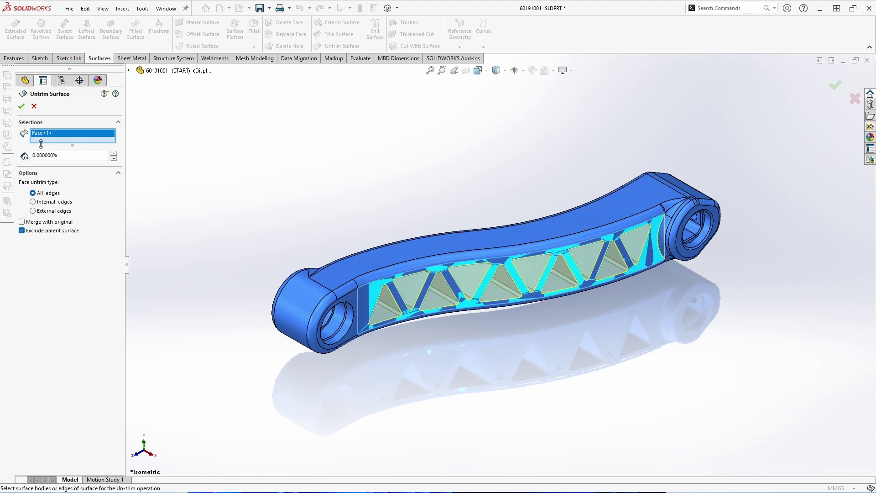
left_click(21, 106)
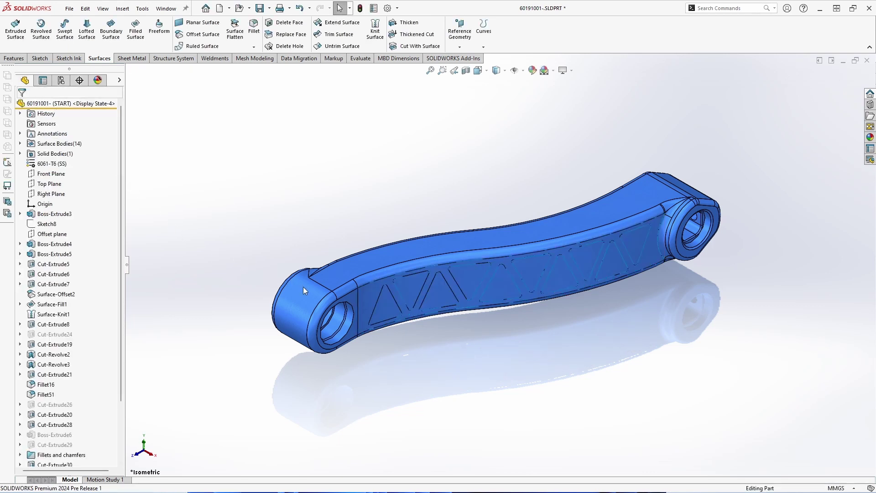
key("Tab")
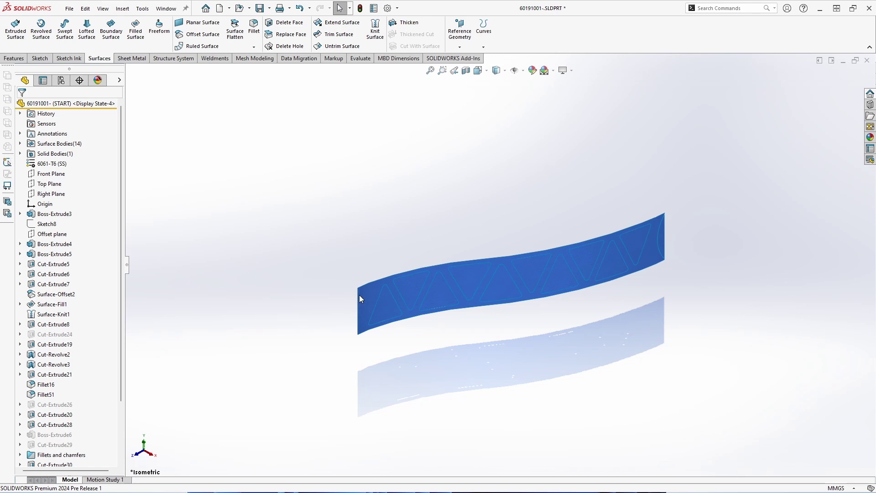
key("Tab")
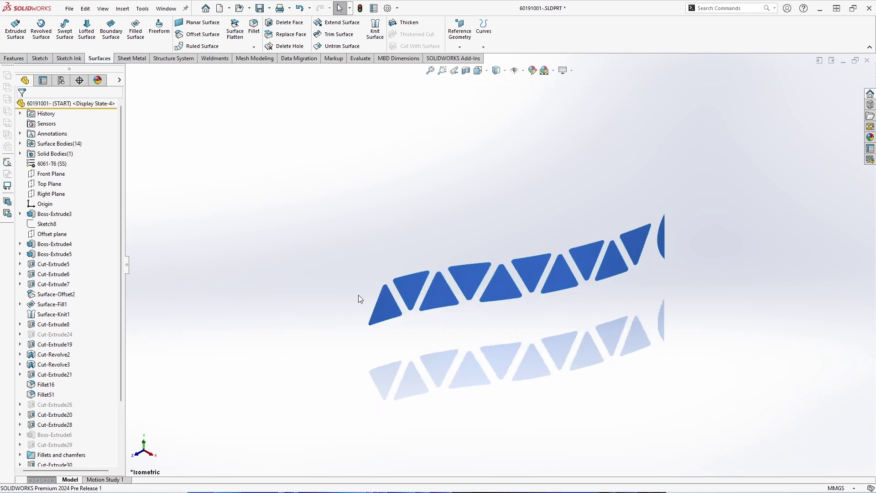